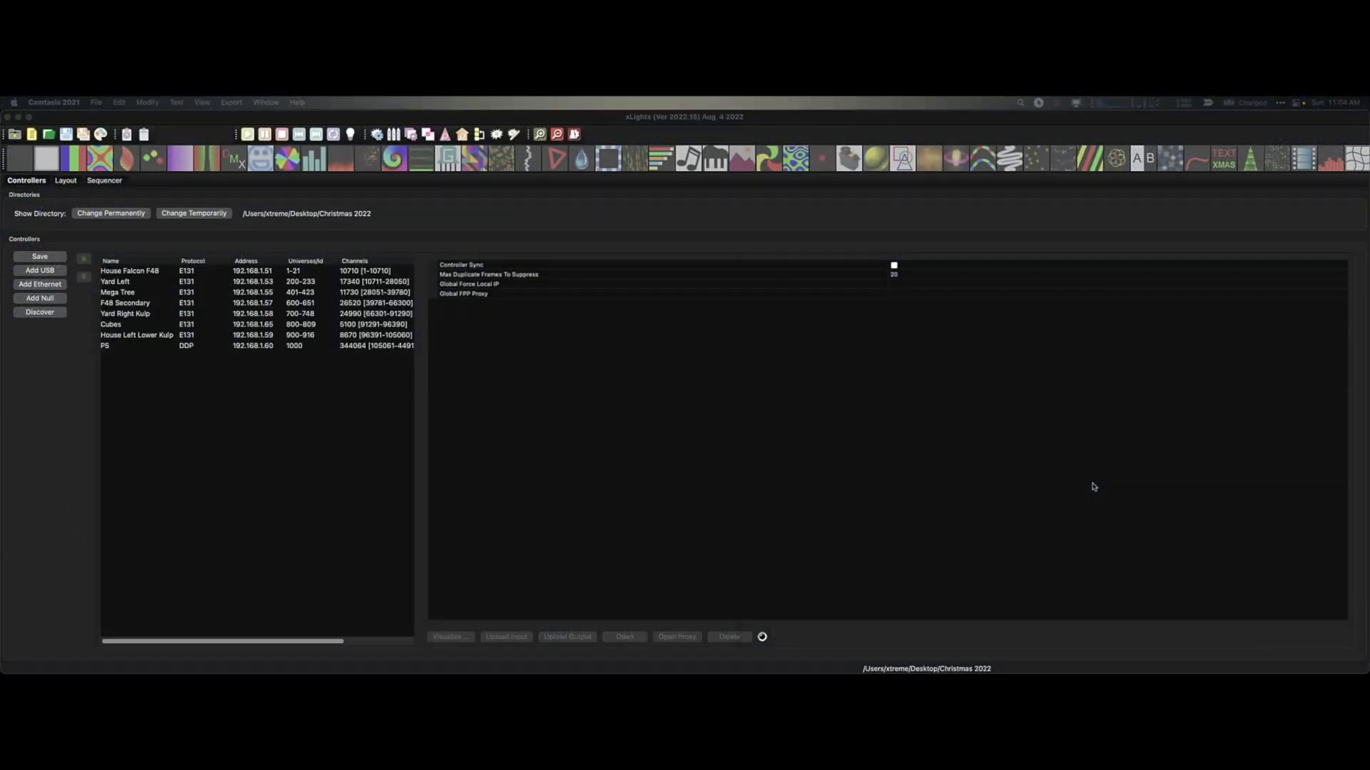
Step: Run FPP Connect in xLights, find no Falcon players, and close the empty FPP Upload dialog
left_click(1078, 476)
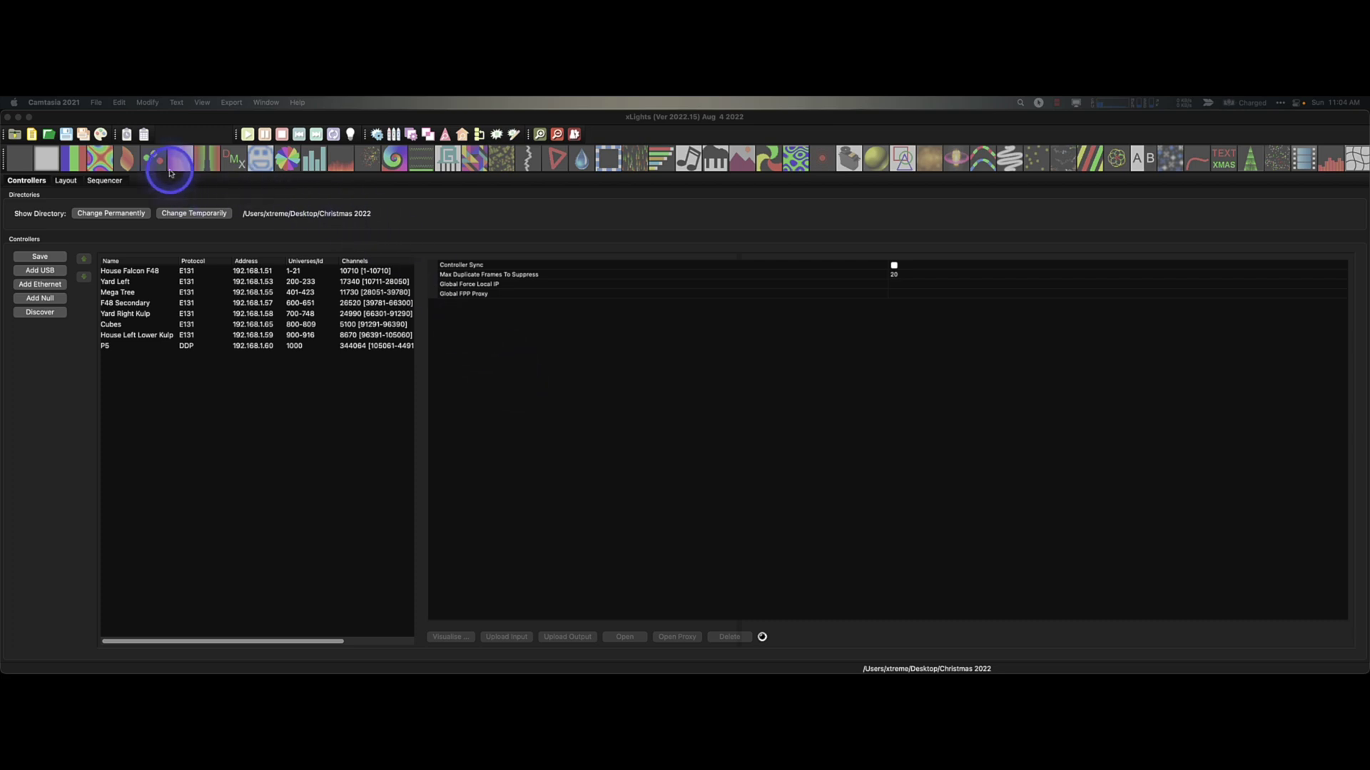
left_click(194, 428)
left_click(119, 102)
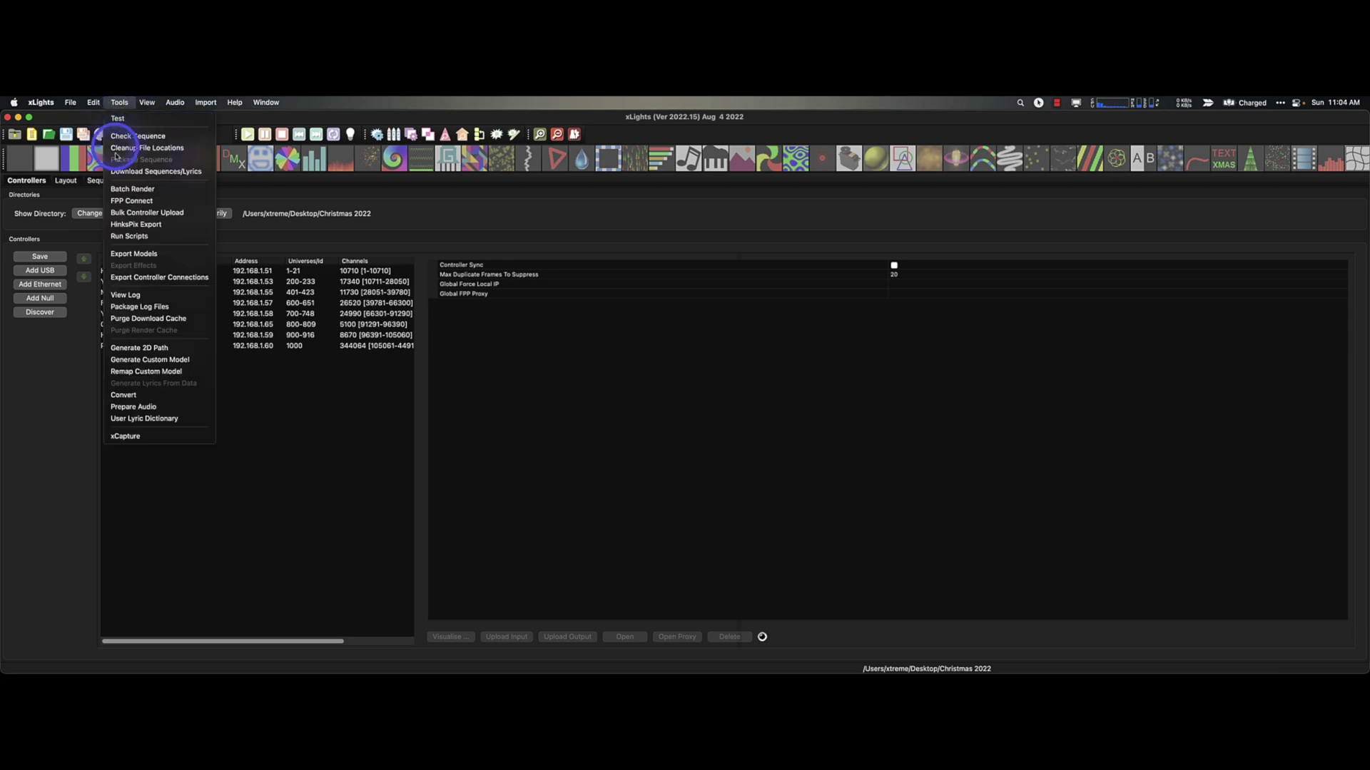
left_click(142, 200)
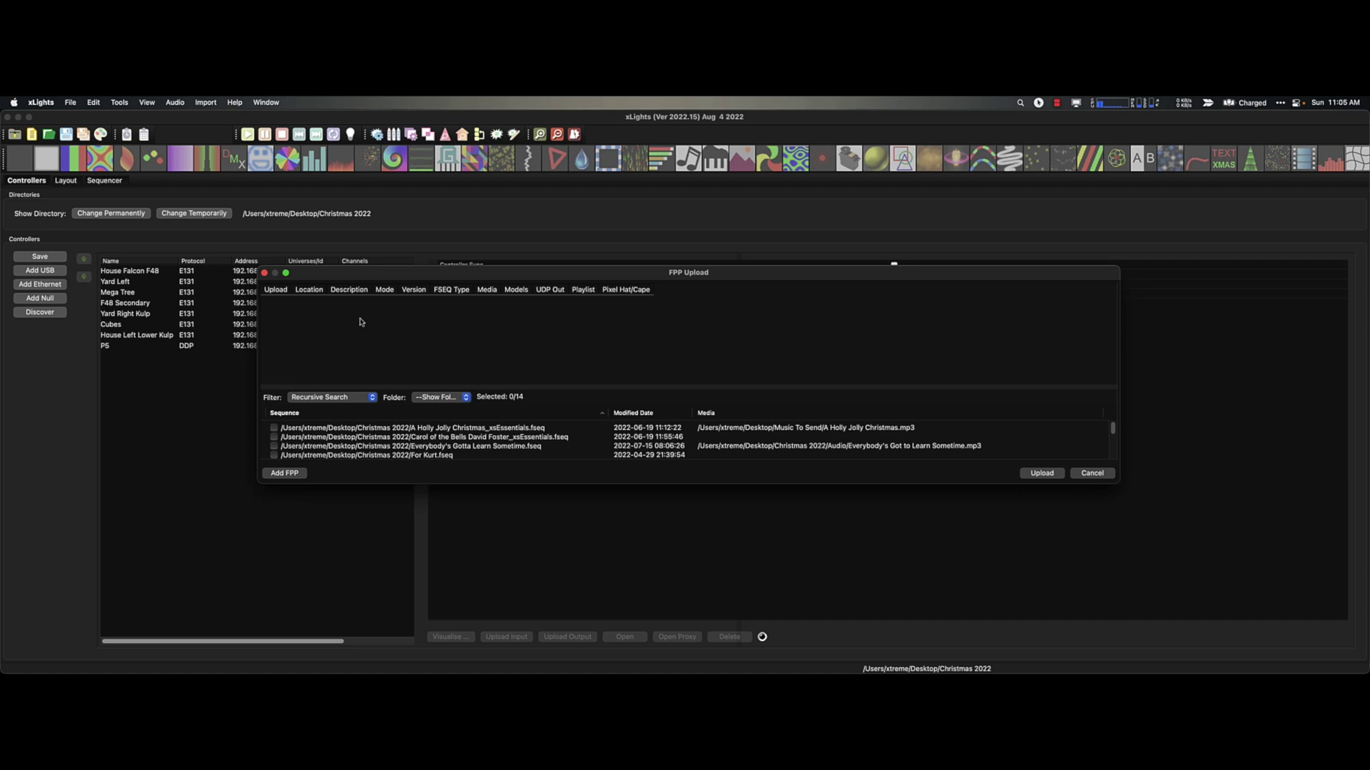
left_click(264, 274)
left_click(13, 102)
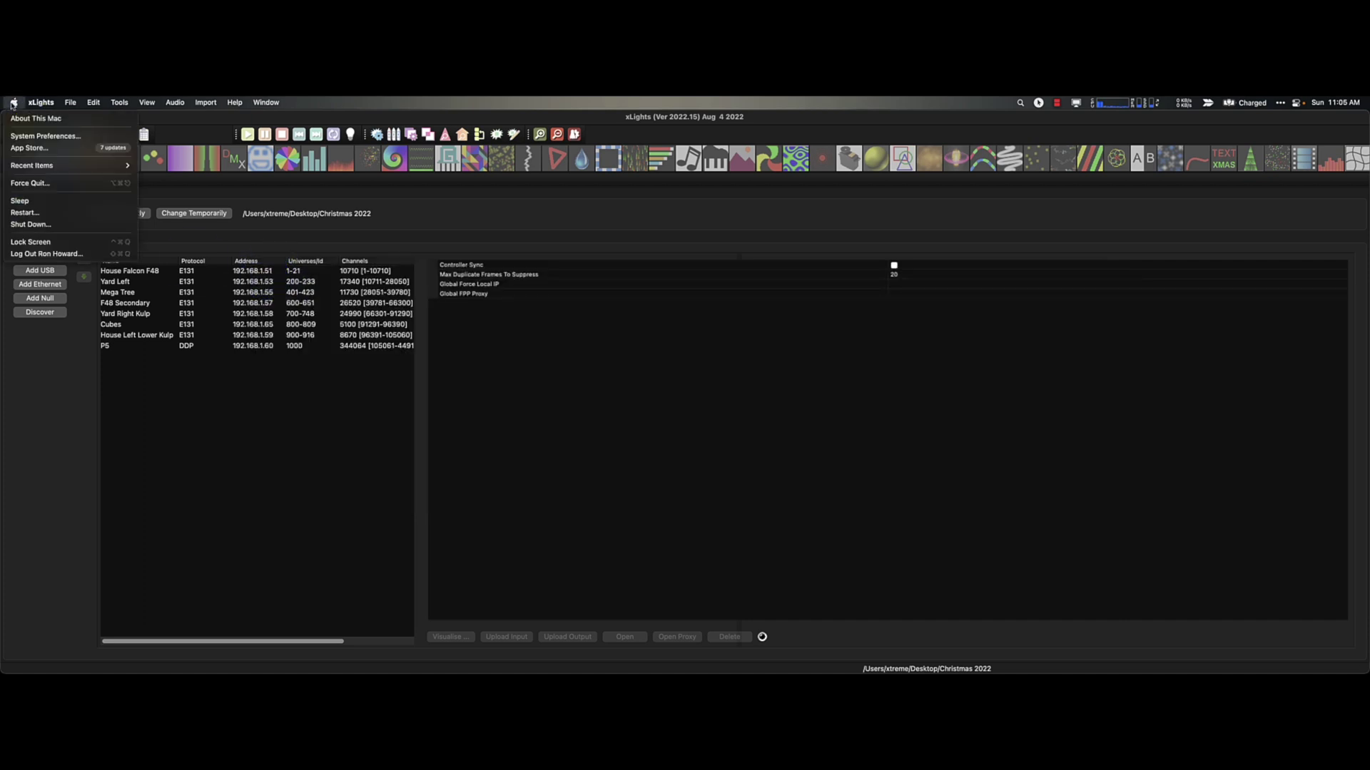
Step: Open System Preferences' Network pane, showing the USB LAN adapter's self-assigned 169.254.195.135 address
left_click(34, 136)
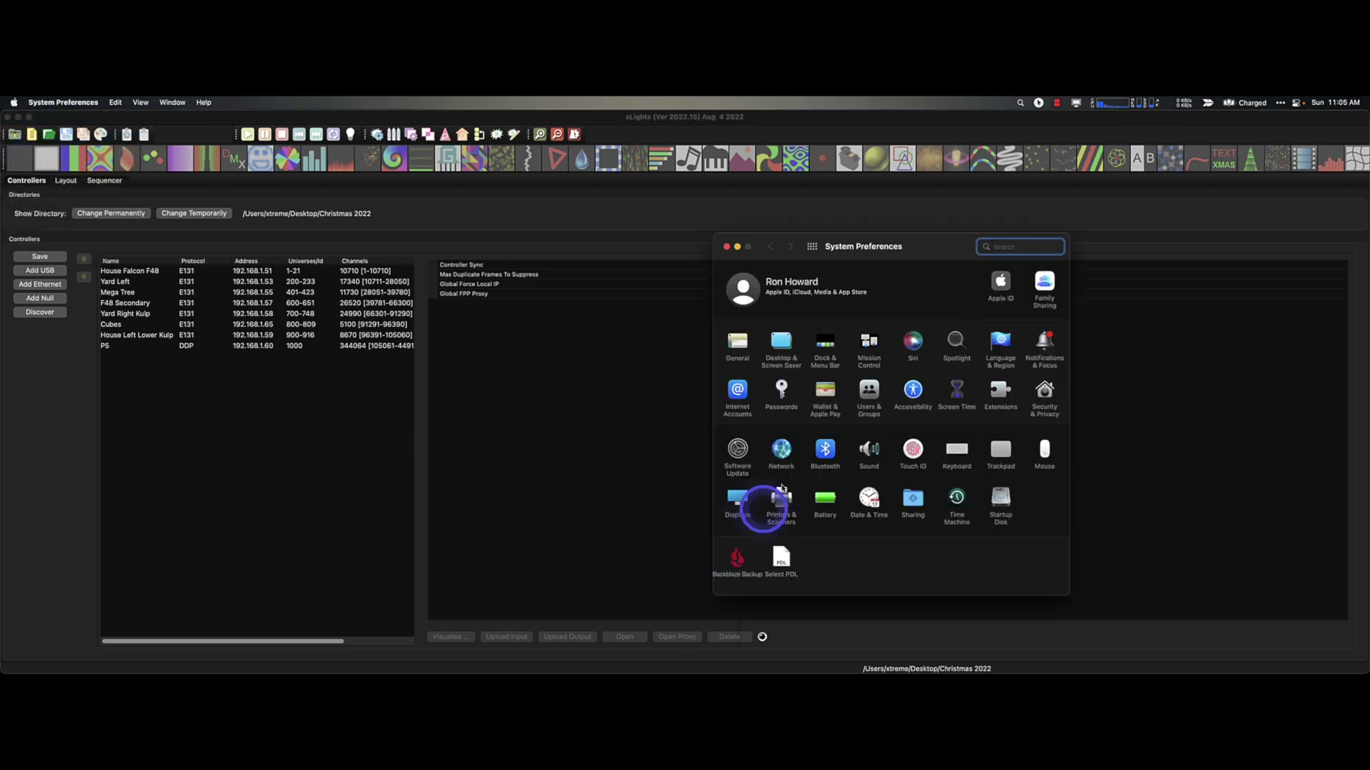
left_click(786, 461)
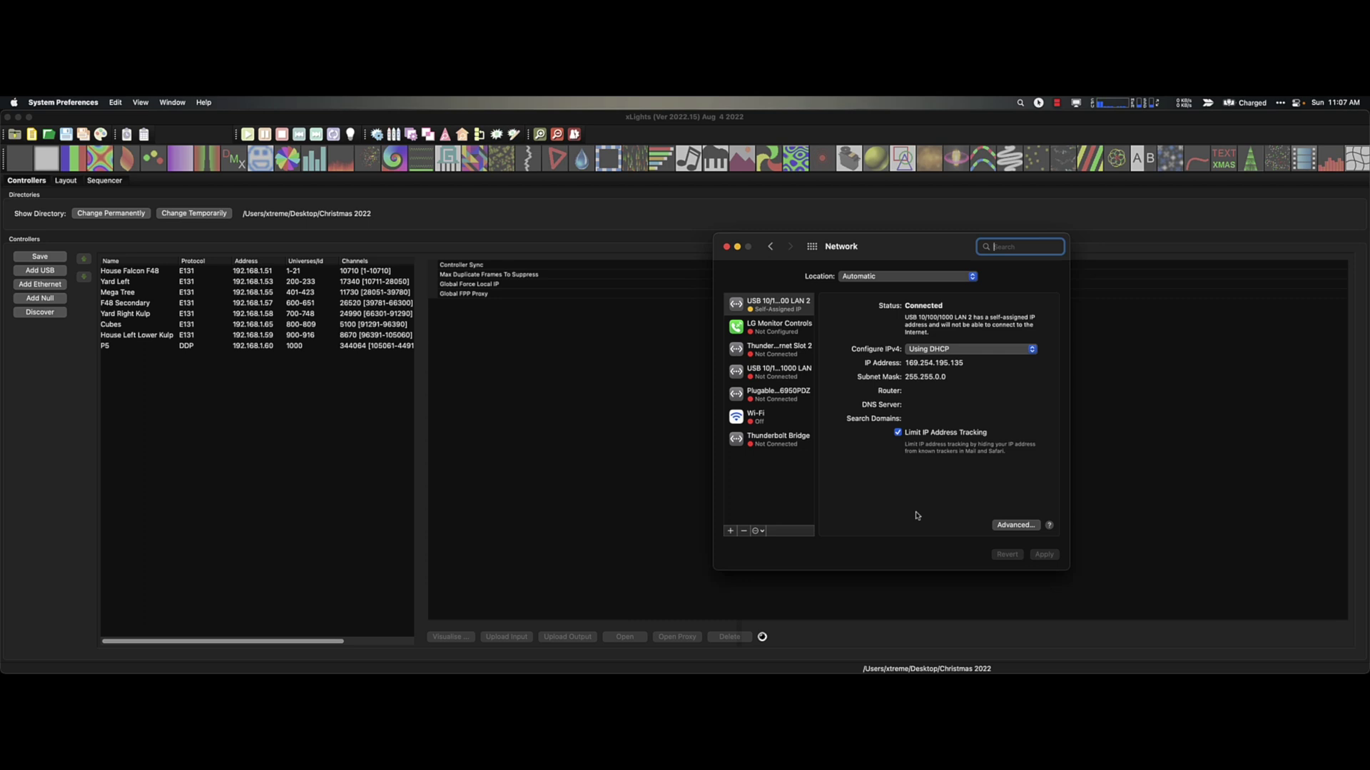
Step: Set the USB LAN adapter's IPv4 to manual address 192.168.1.99 and apply it
left_click(1032, 348)
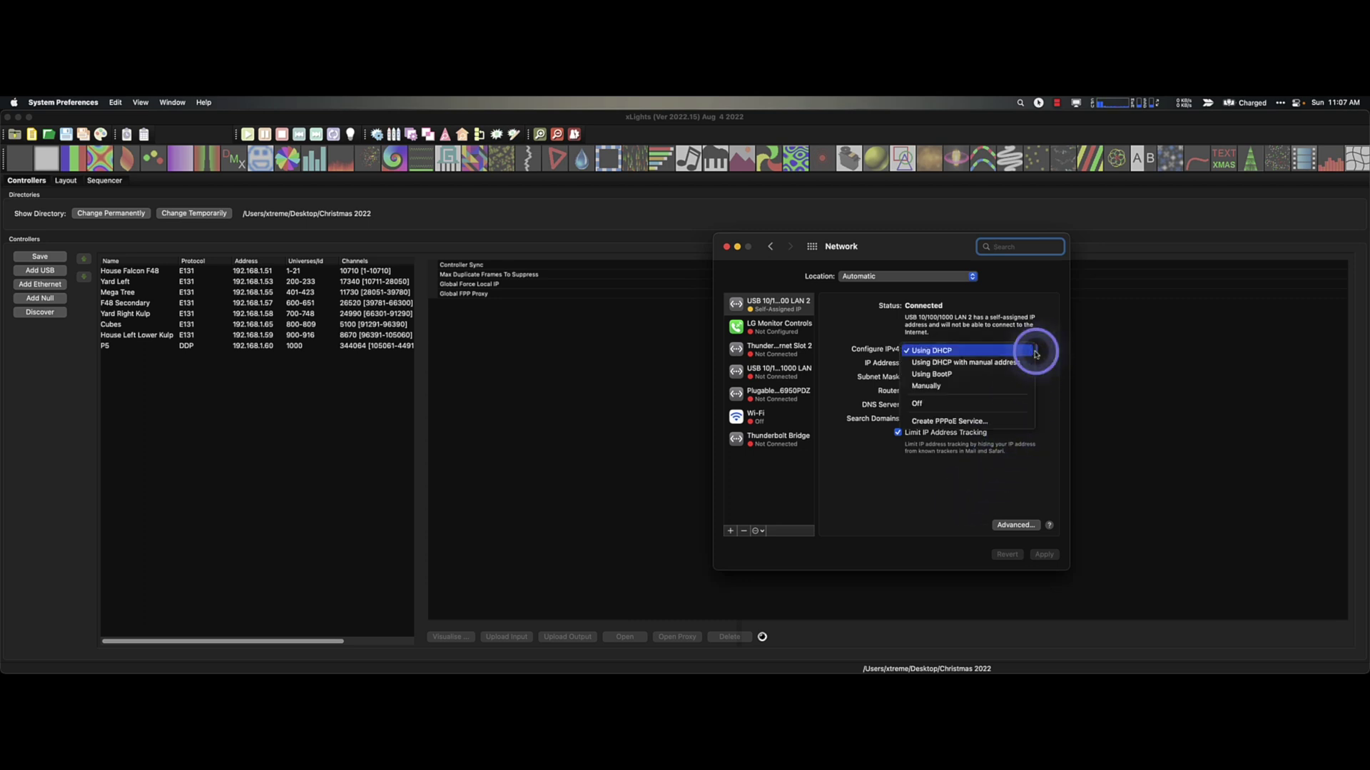
left_click(991, 386)
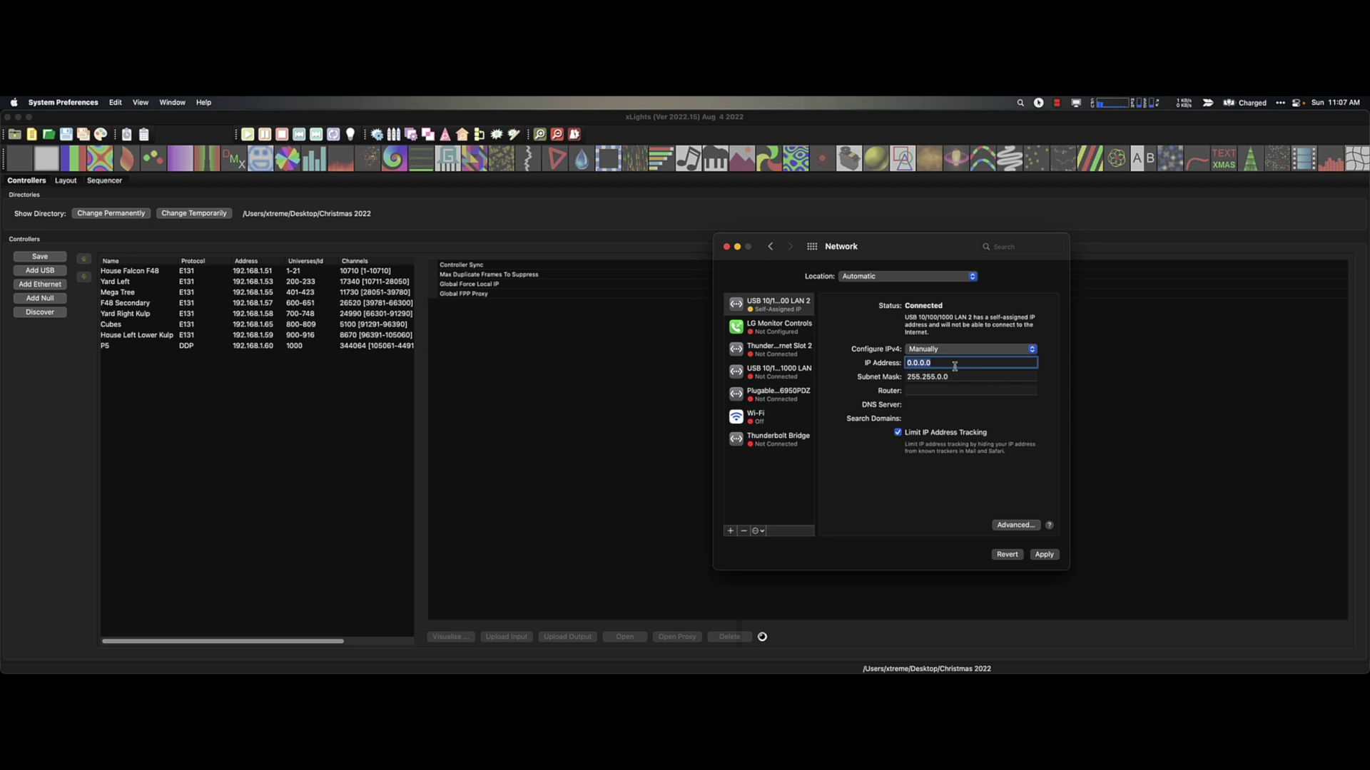
type("192.168.1.99")
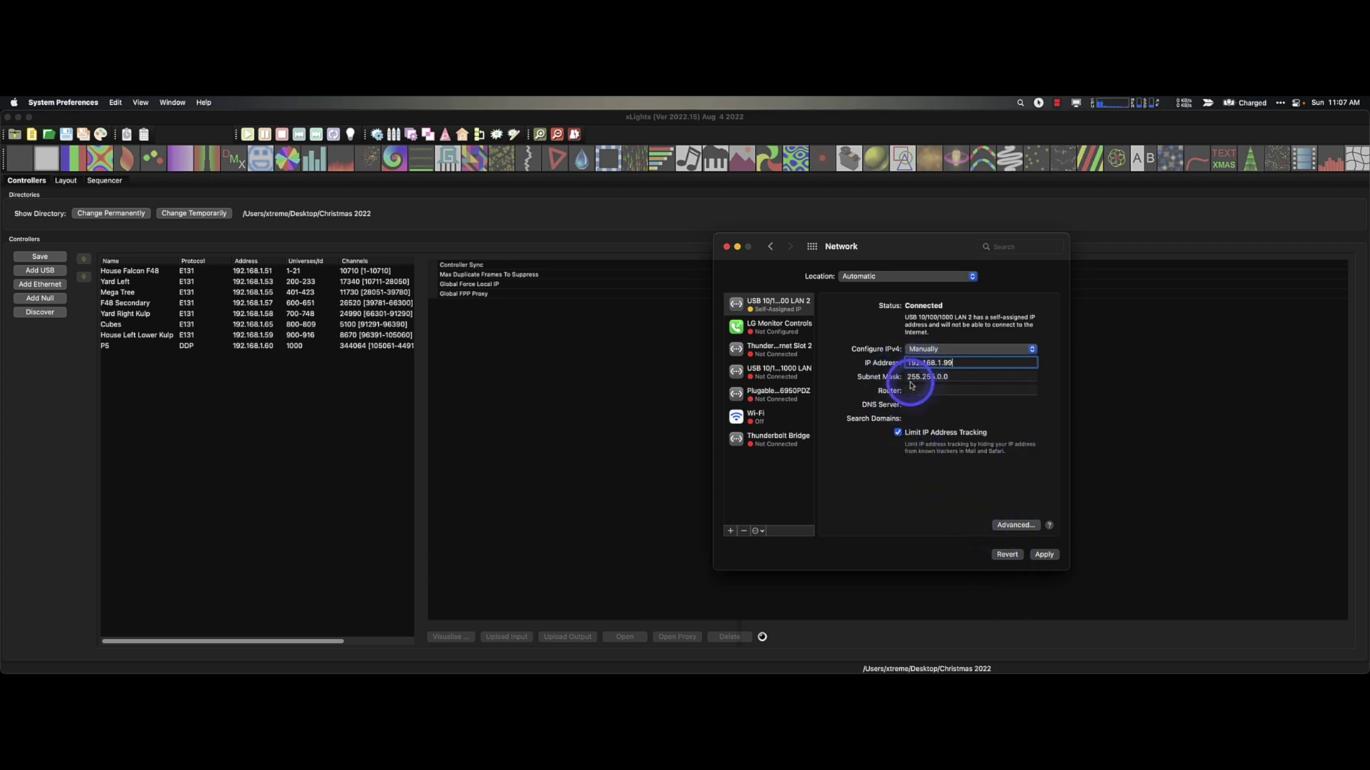
left_click(1041, 556)
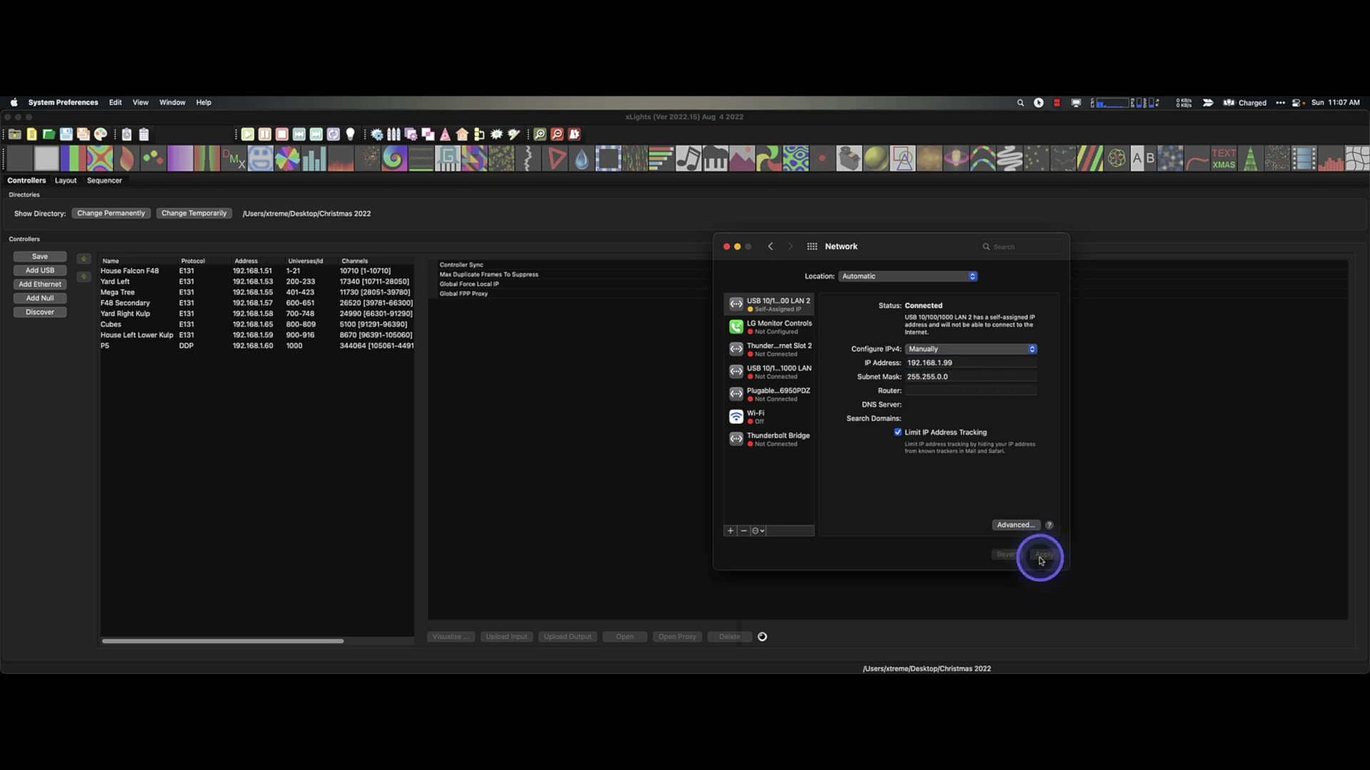
left_click(726, 247)
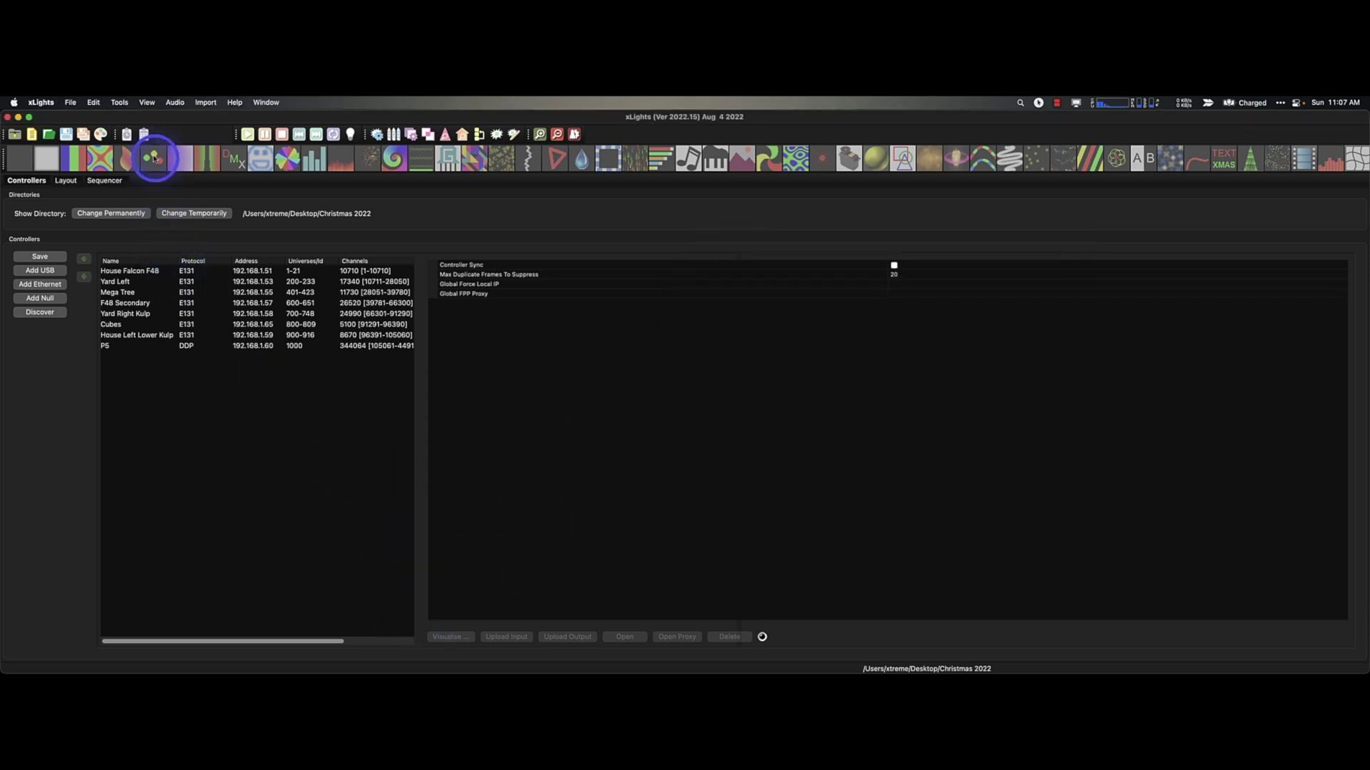
Step: Rerun FPP Connect and open the discovered 192.168.1.61 player's web interface
left_click(120, 103)
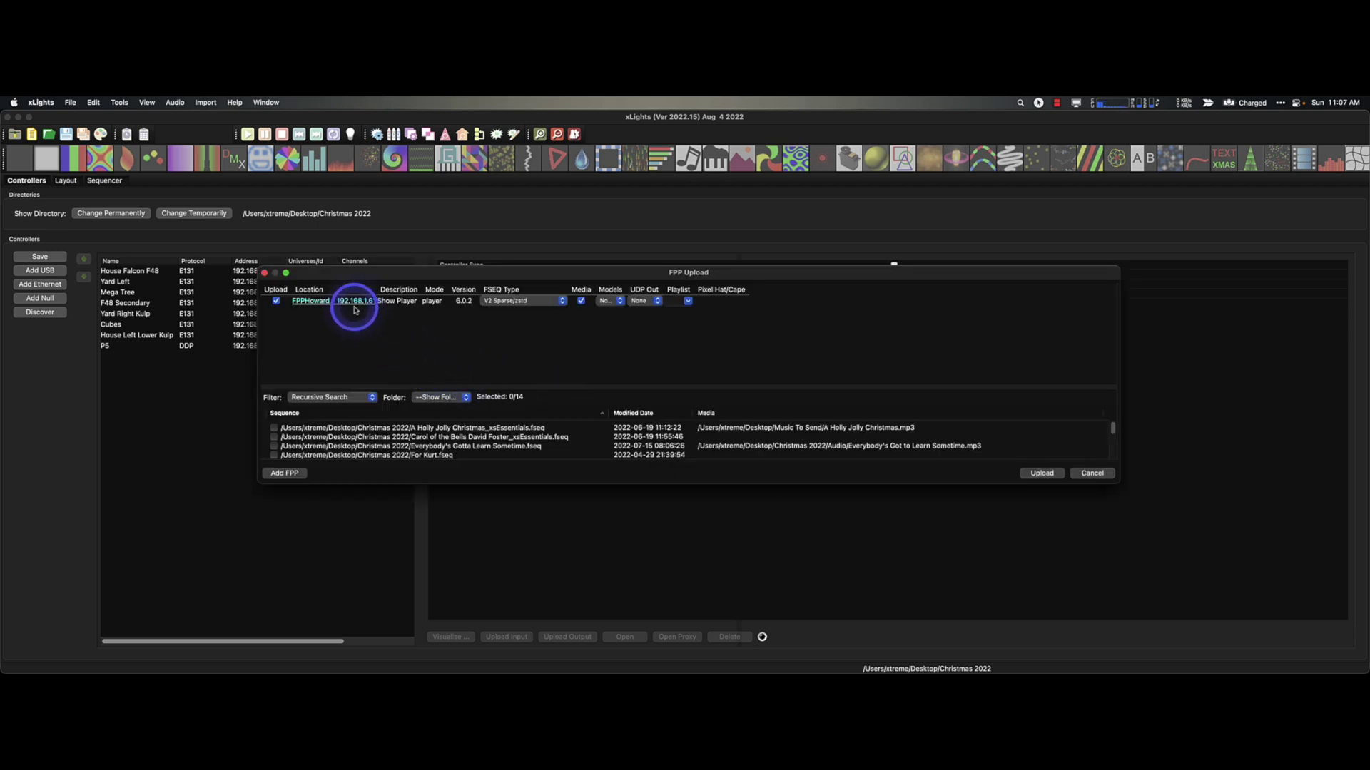
left_click(356, 308)
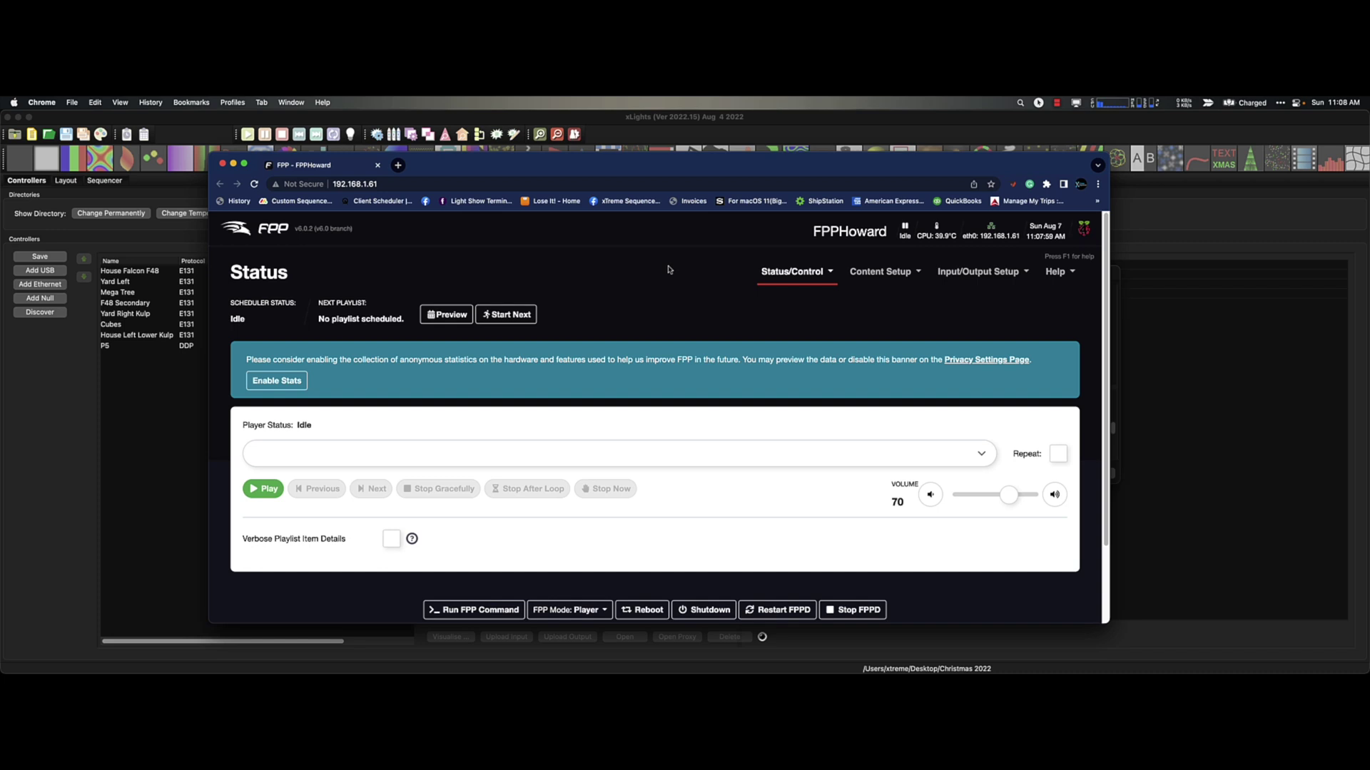
Step: Review eth0's static 192.168.1.61 interface settings on the FPP Network Configuration page
left_click(790, 272)
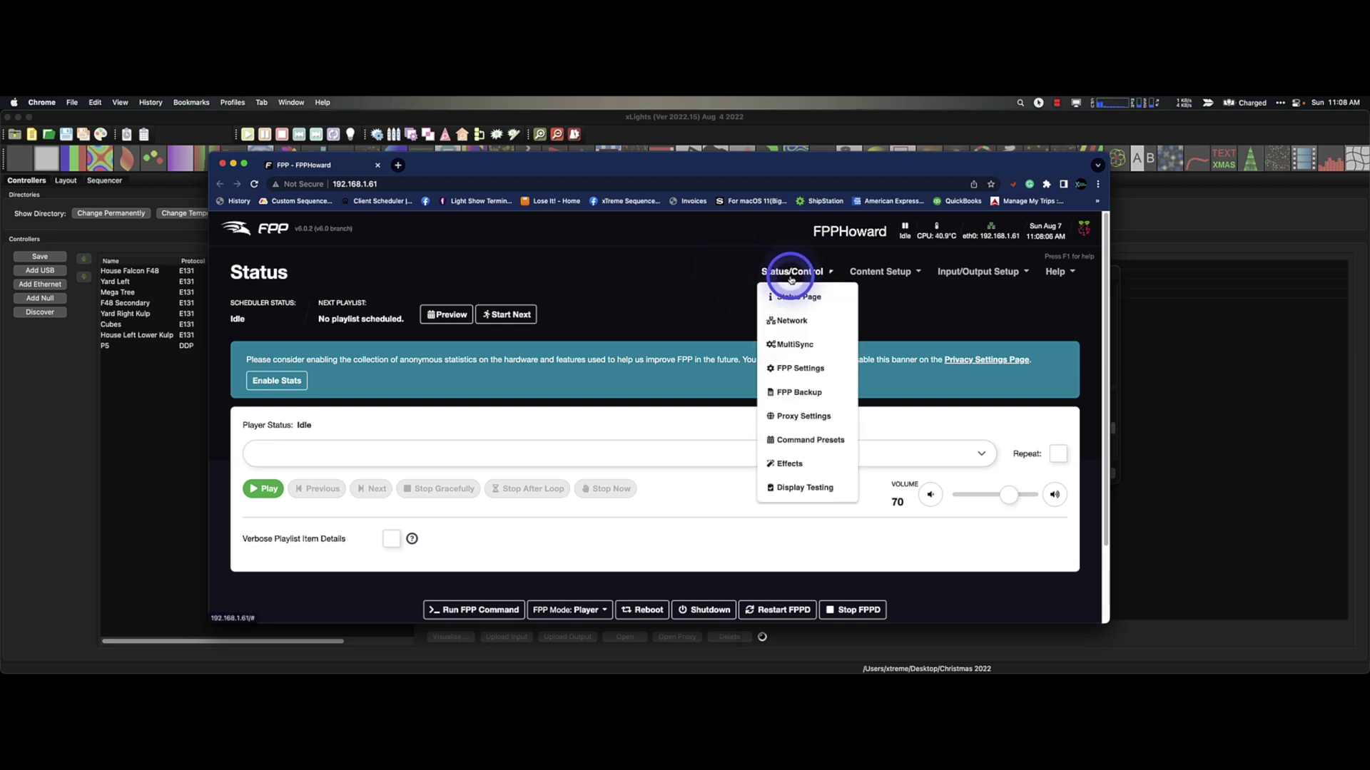
left_click(800, 317)
scroll(697, 465, "down", 3)
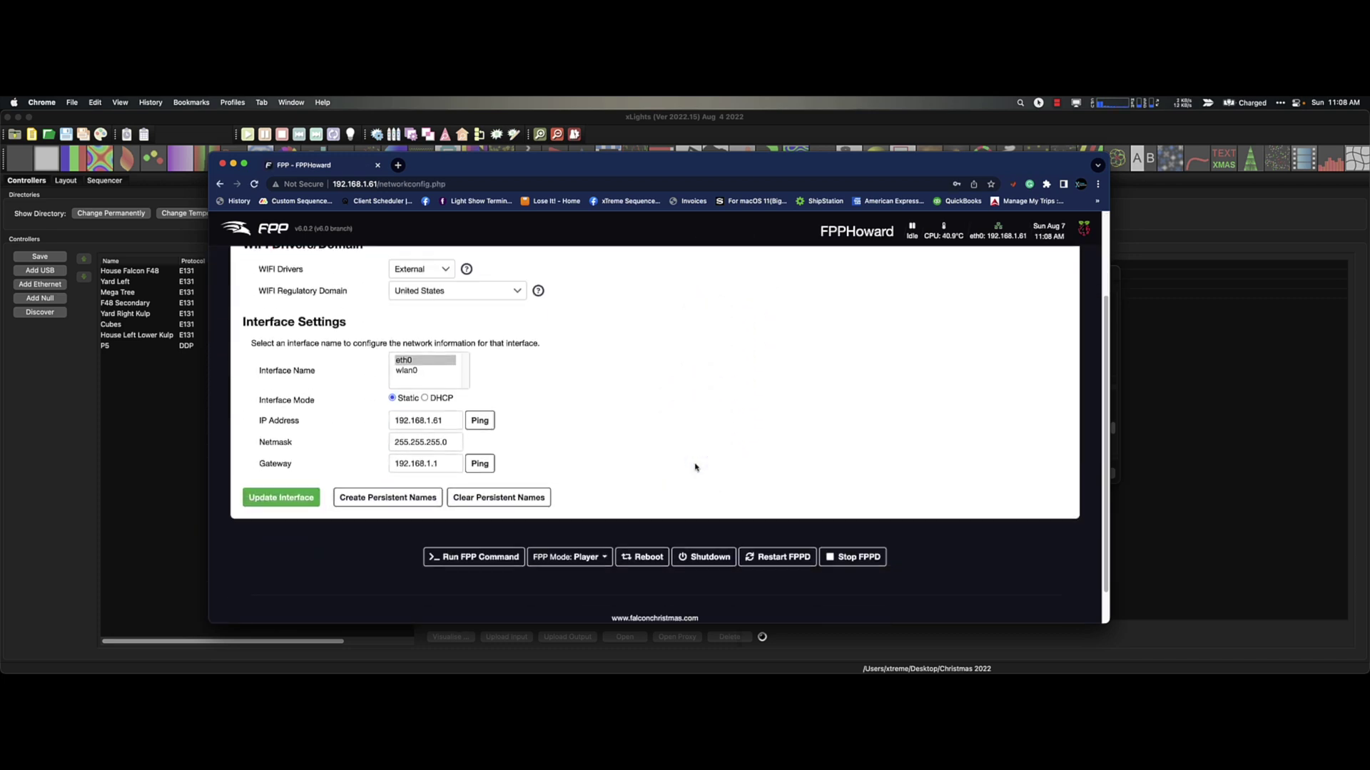
scroll(696, 466, "up", 1)
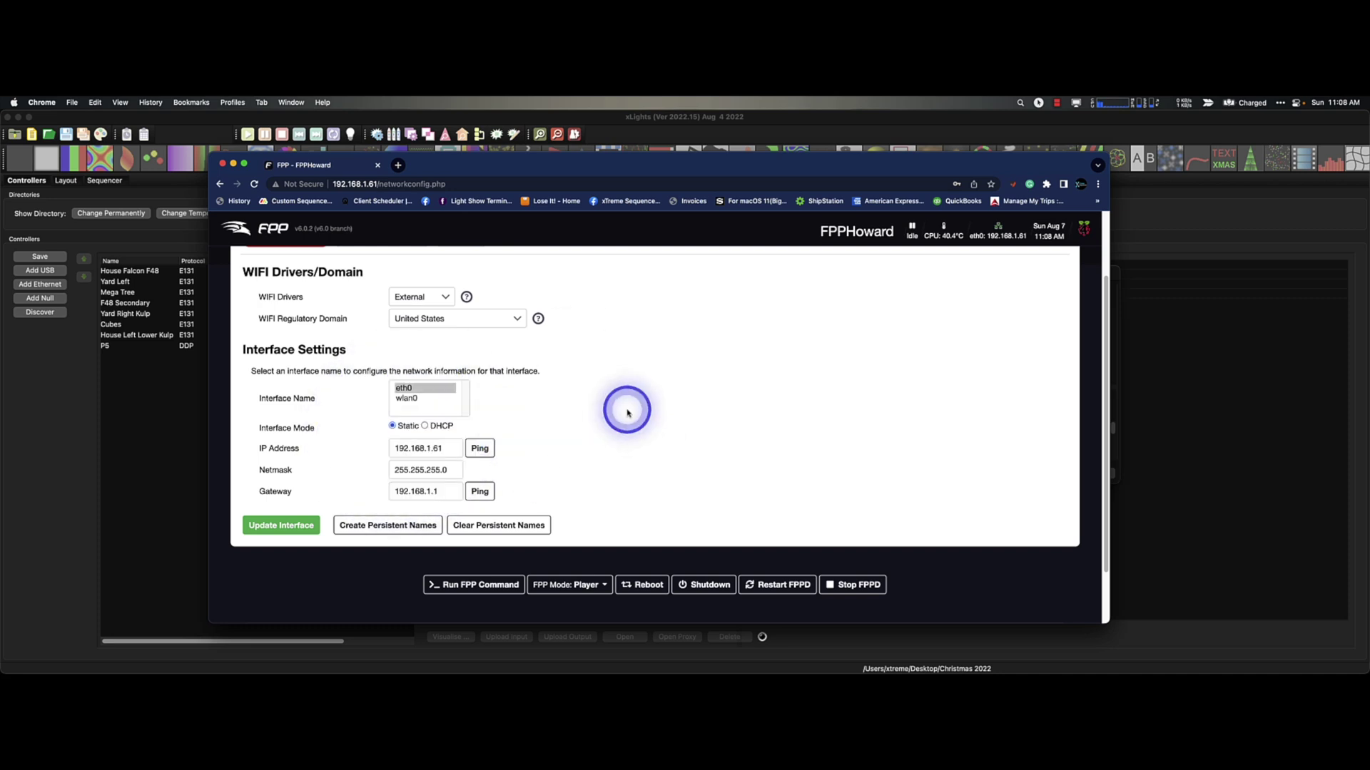
scroll(627, 412, "down", 1)
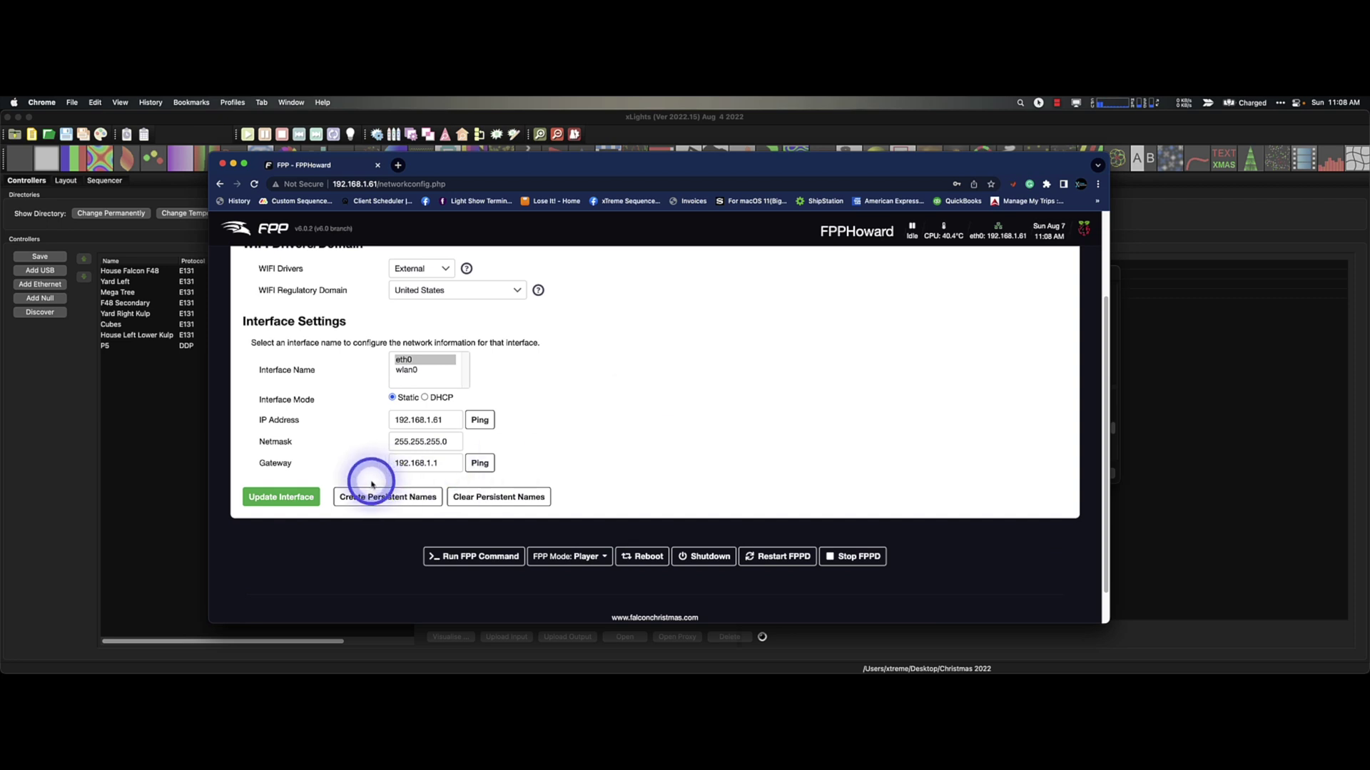
scroll(631, 473, "up", 3)
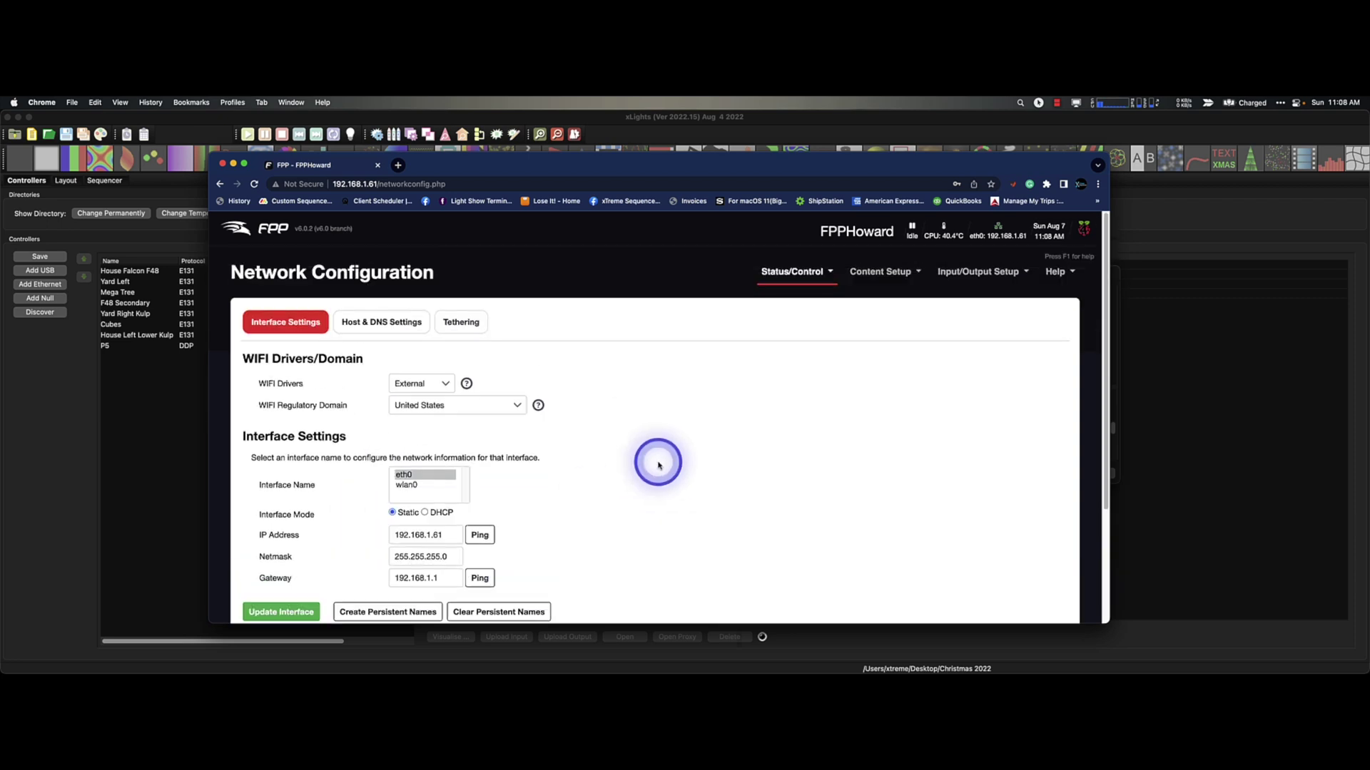
left_click(805, 272)
Step: Set the FPP user interface level to Advanced, then return to the Network page
left_click(786, 338)
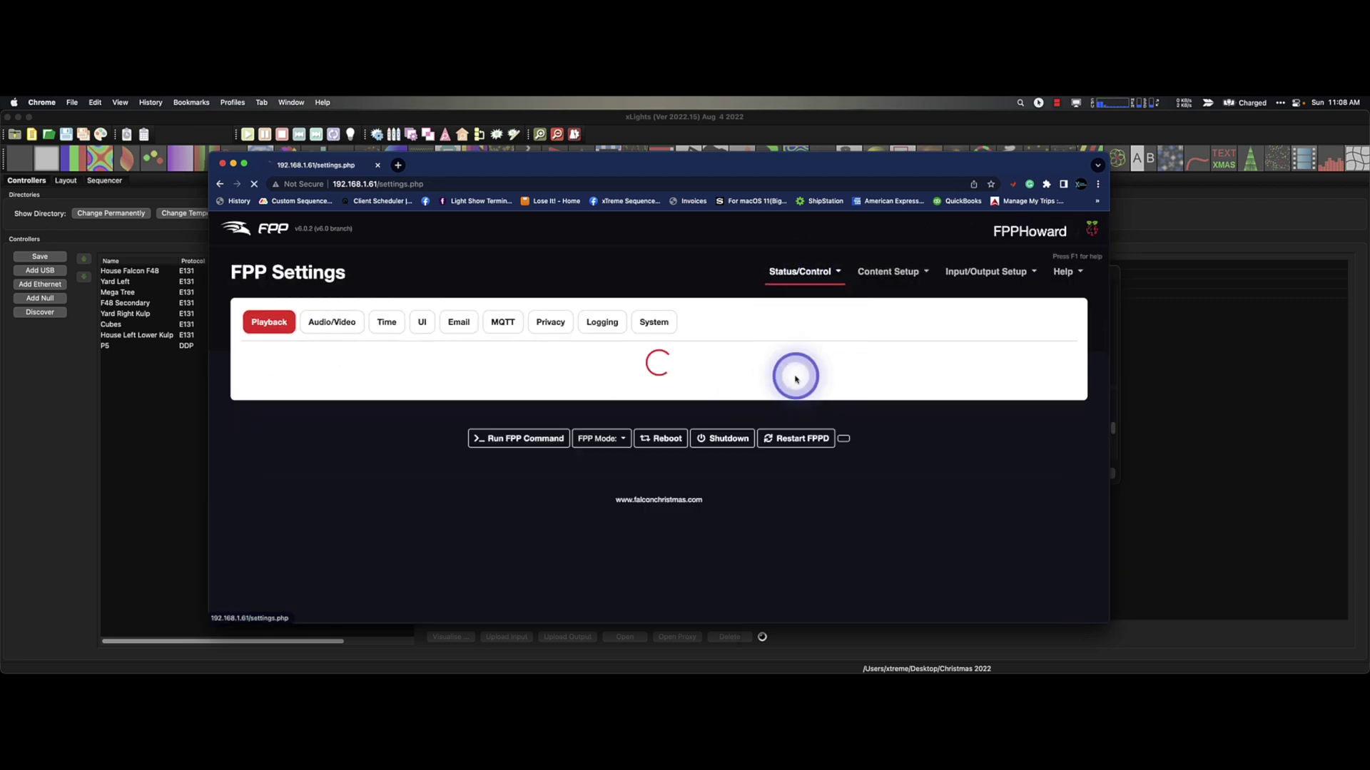
left_click(420, 328)
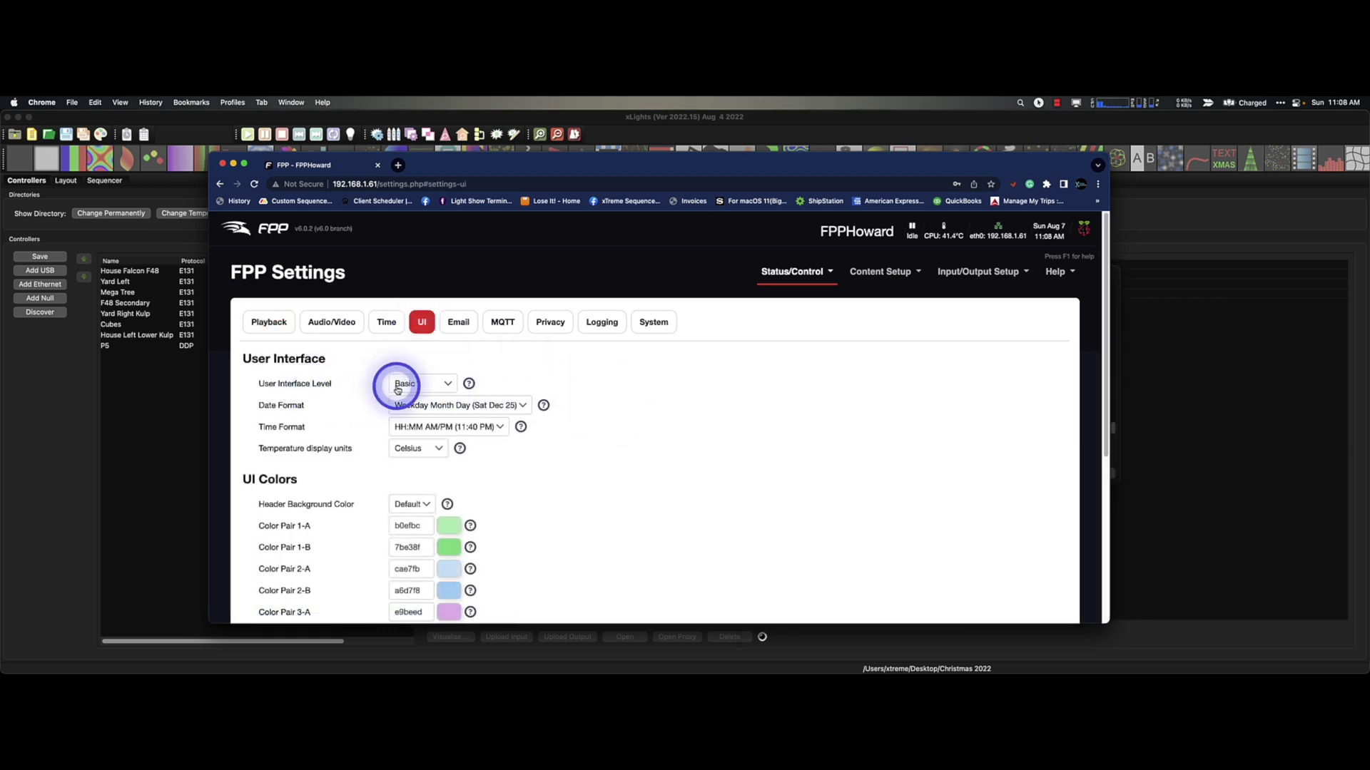
left_click(447, 385)
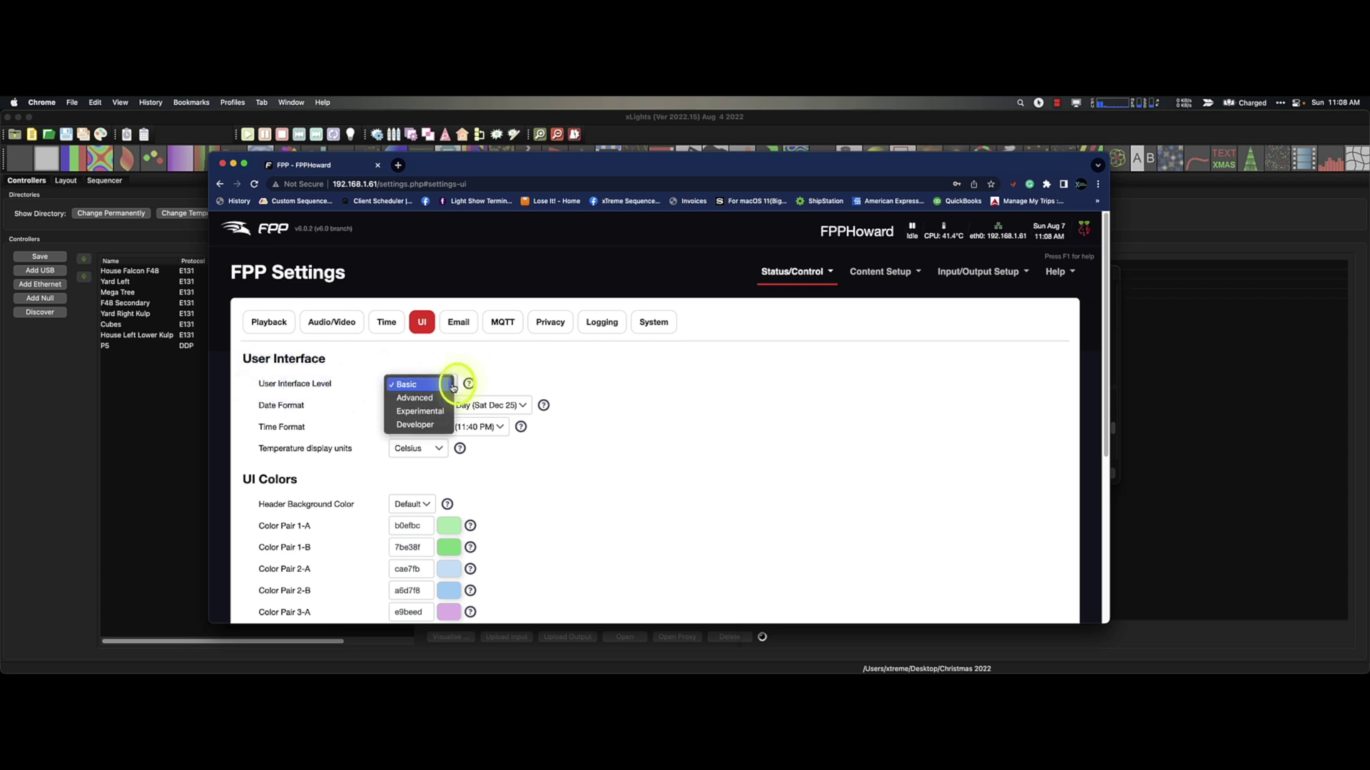
left_click(439, 399)
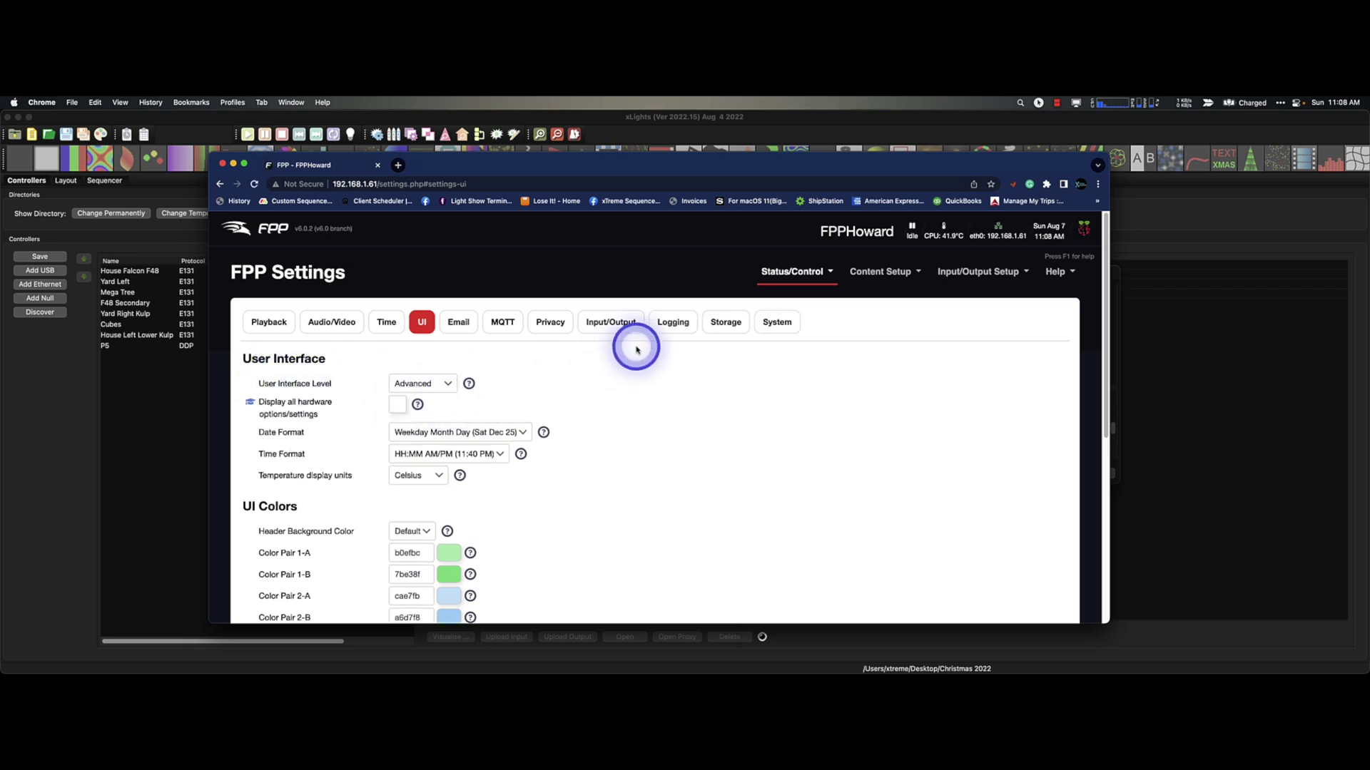
left_click(797, 273)
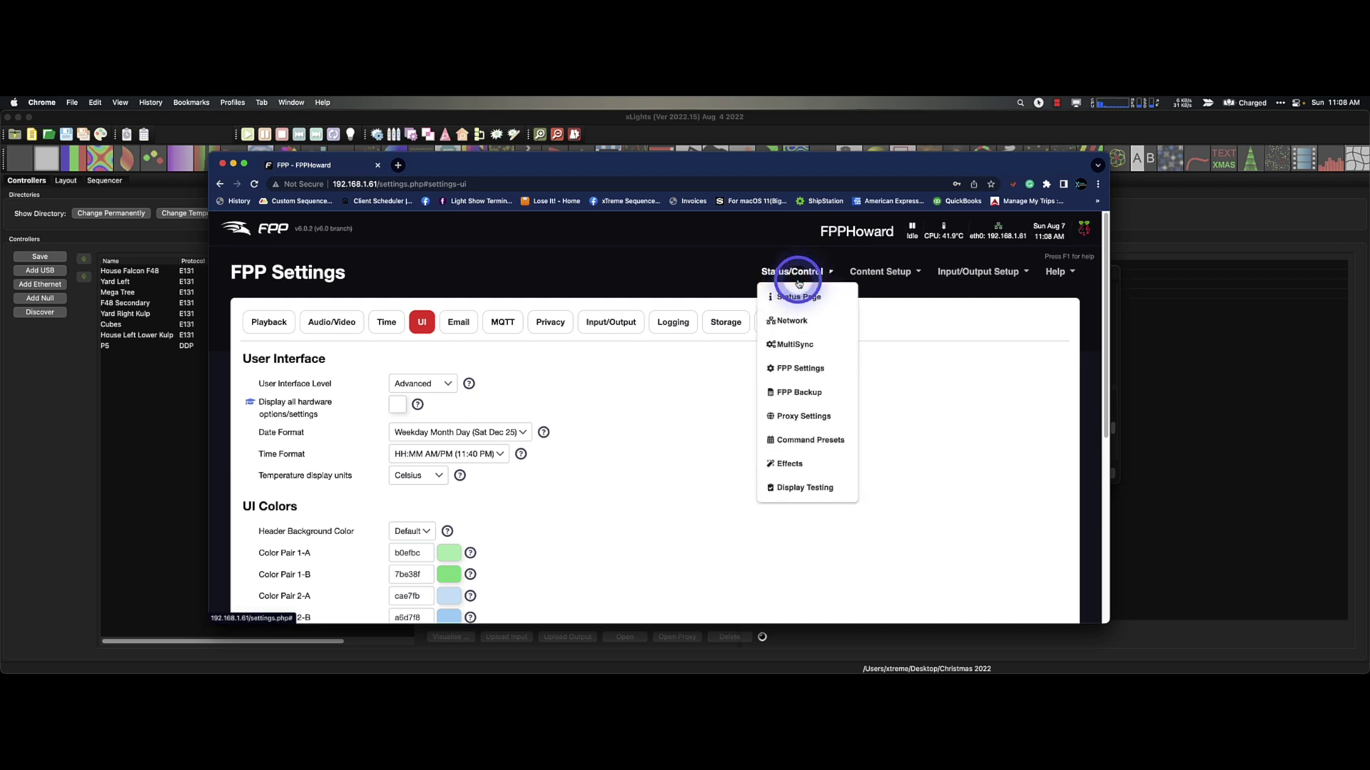
left_click(799, 322)
Step: Enable eth0's DHCP server, keeping pool offset 100 and pool size 50
scroll(618, 508, "down", 3)
scroll(618, 508, "down", 3)
scroll(621, 504, "up", 2)
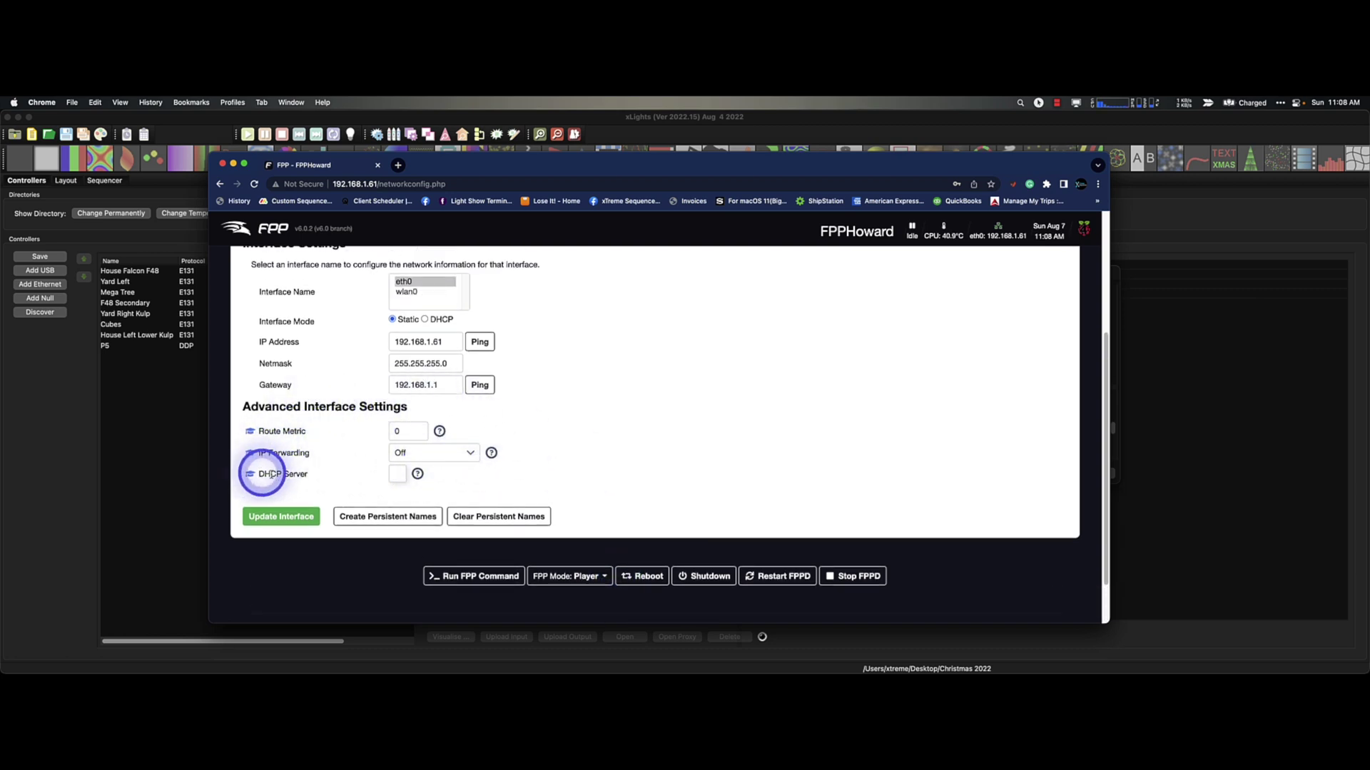
mouse_move(416, 476)
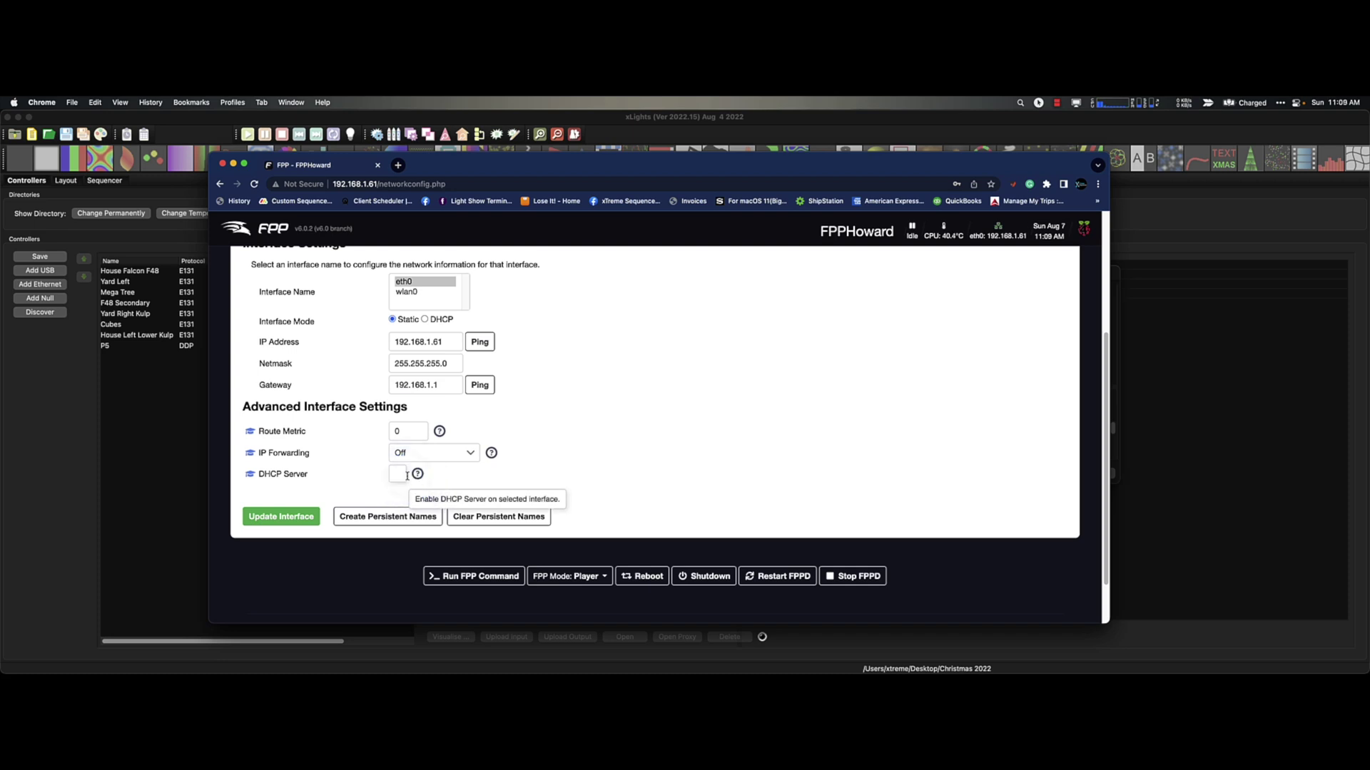
left_click(400, 475)
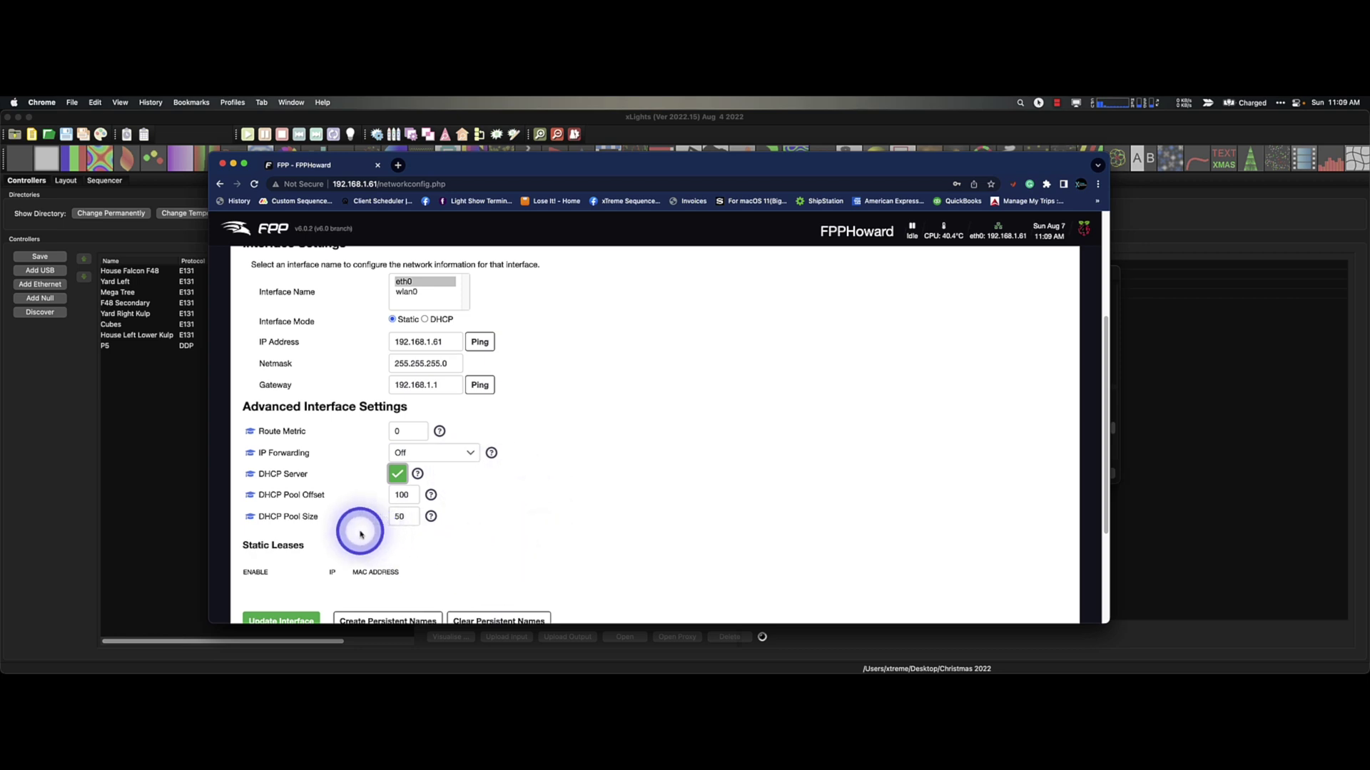
mouse_move(430, 495)
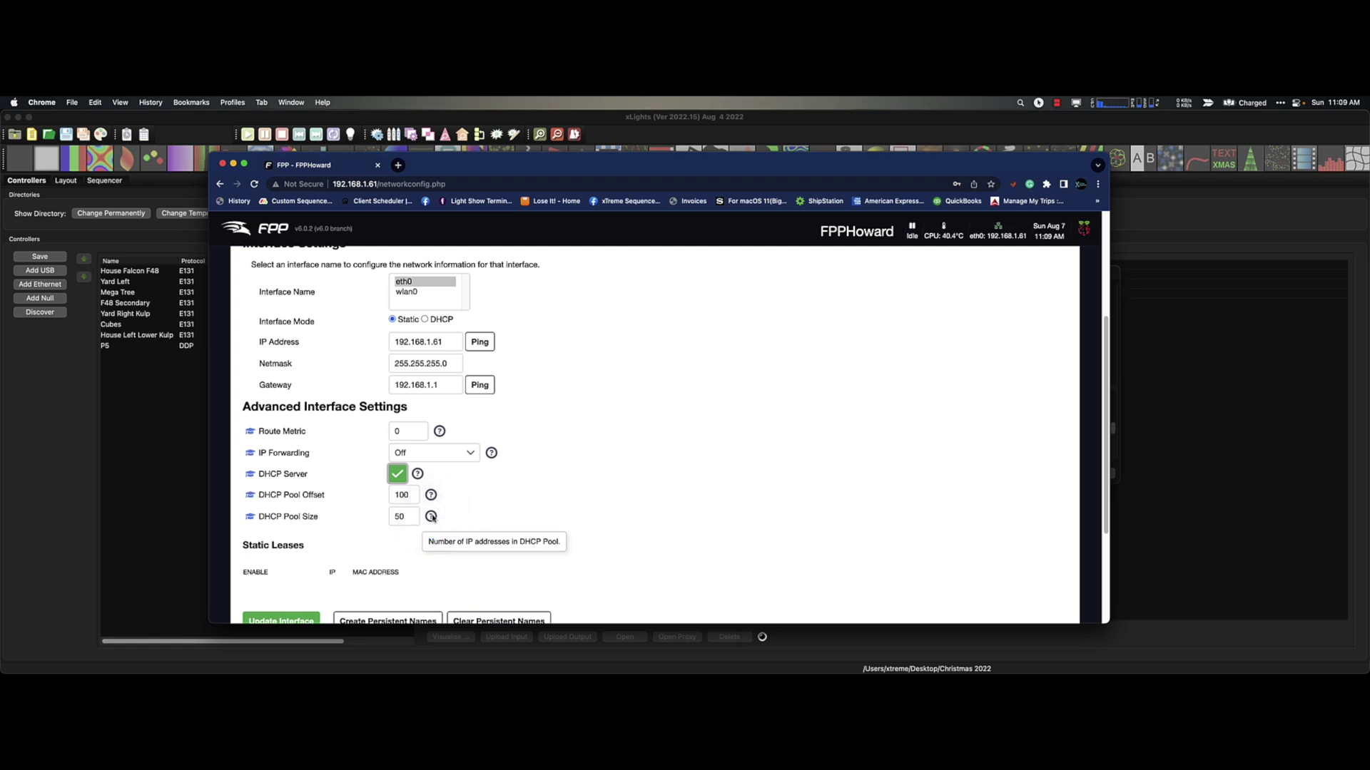
left_click(527, 506)
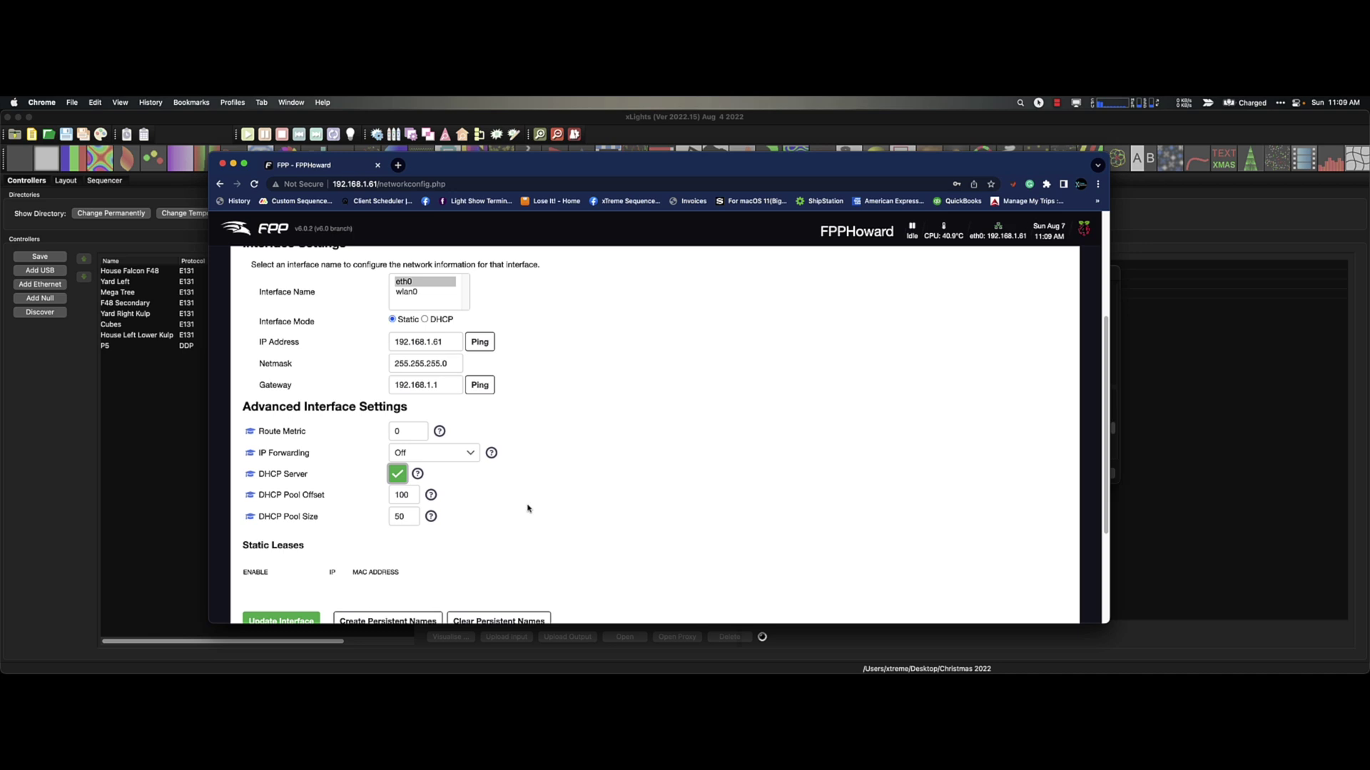
left_click(398, 515)
left_click(396, 494)
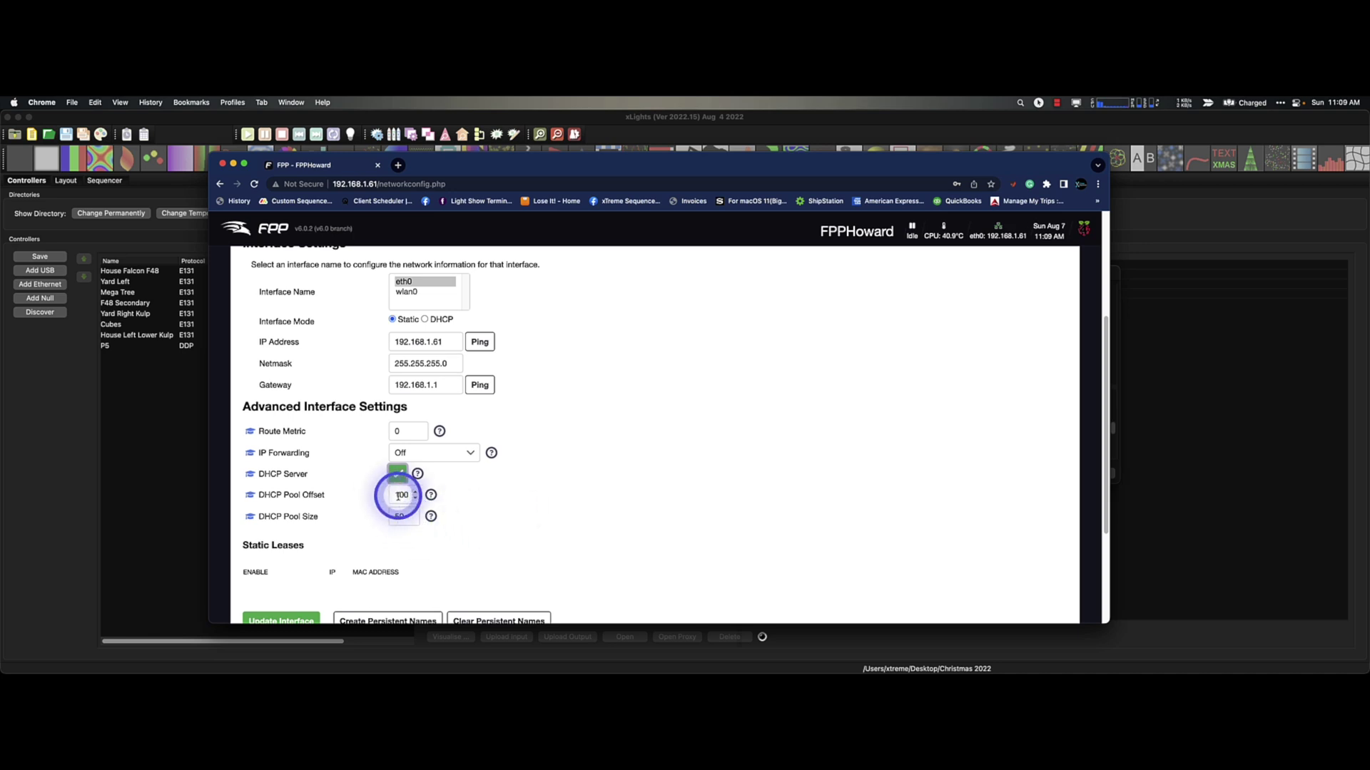
left_click(494, 515)
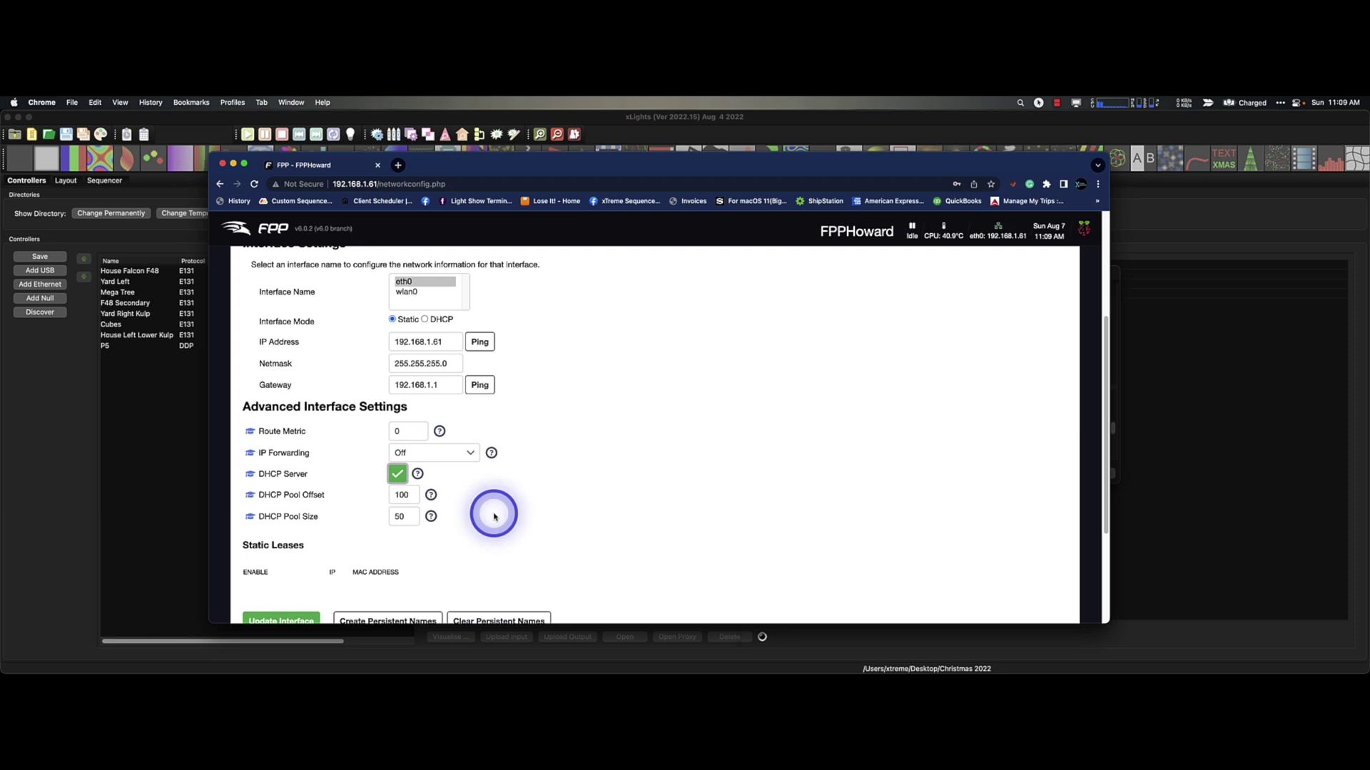
Step: Save the eth0 interface settings and confirm a network restart
scroll(493, 515, "down", 1)
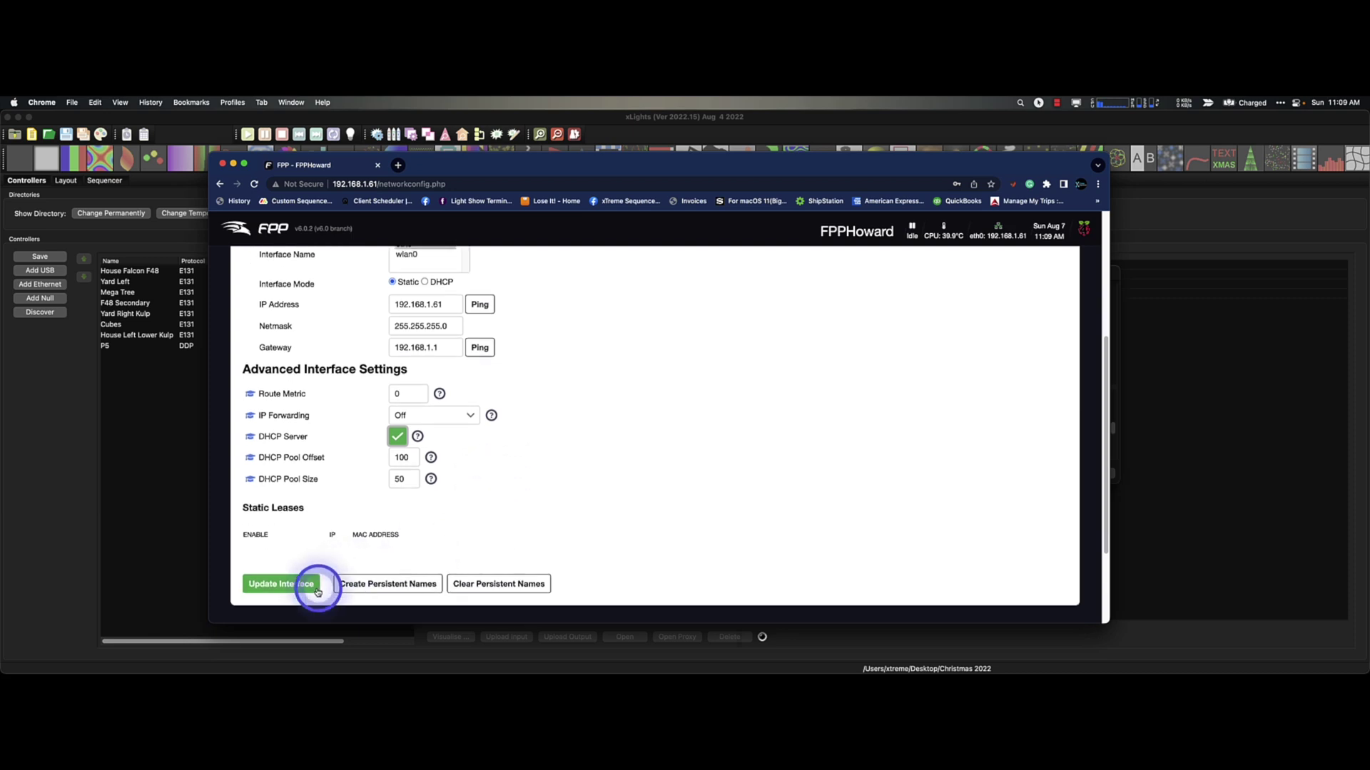
left_click(275, 586)
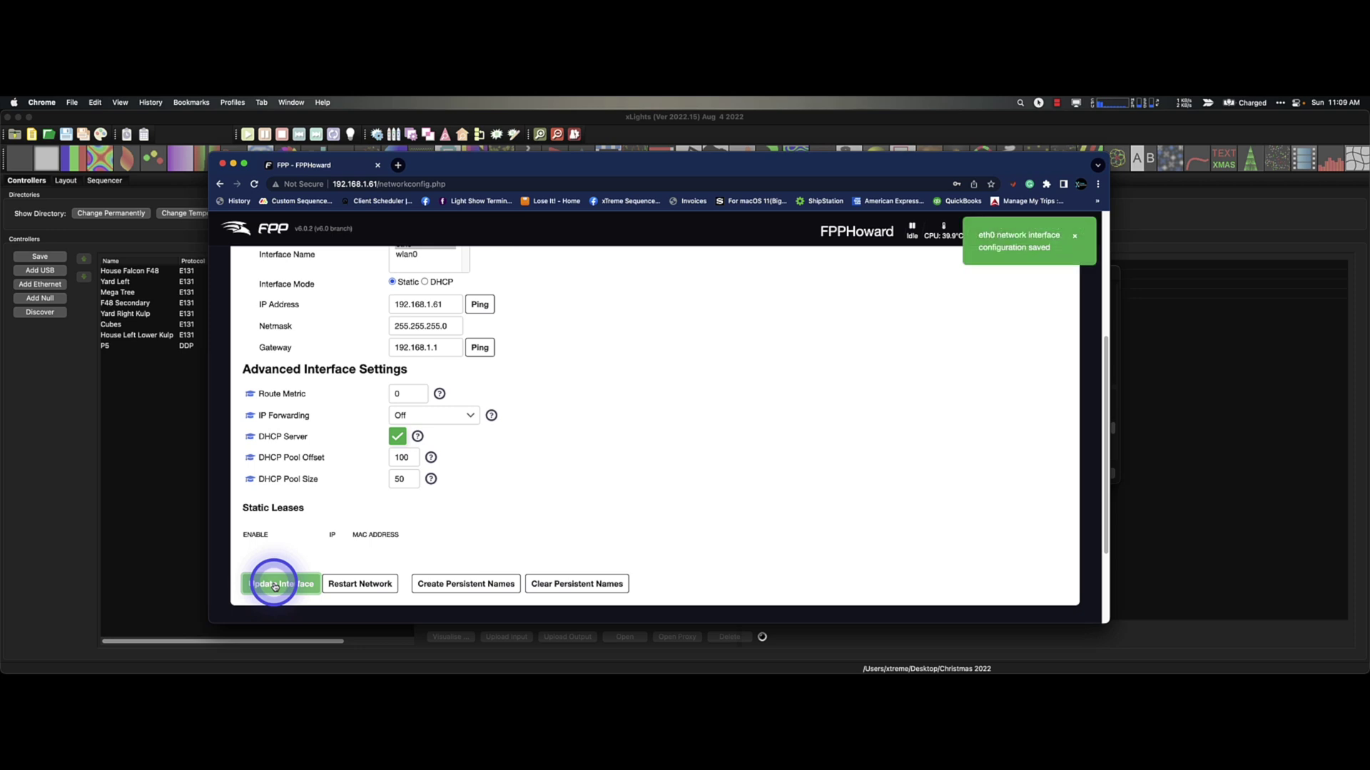
left_click(351, 584)
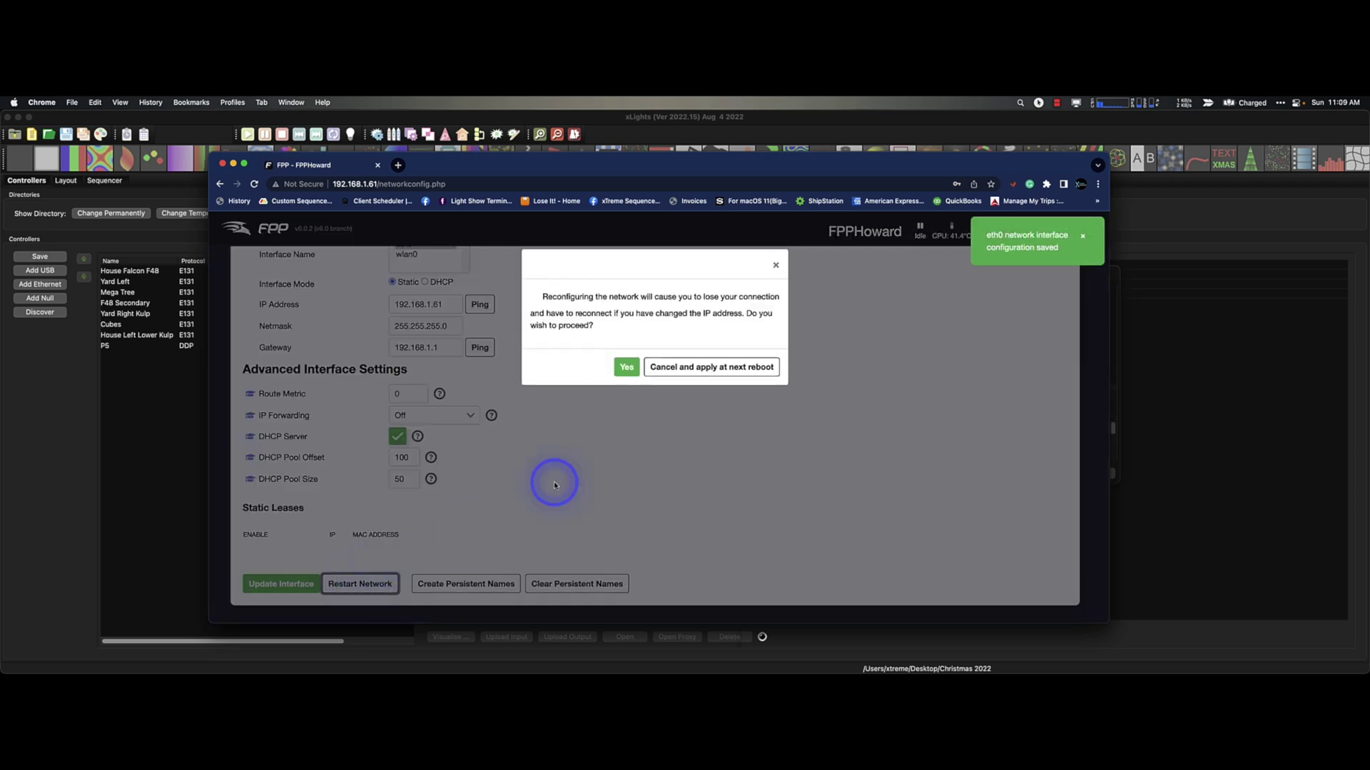
left_click(619, 367)
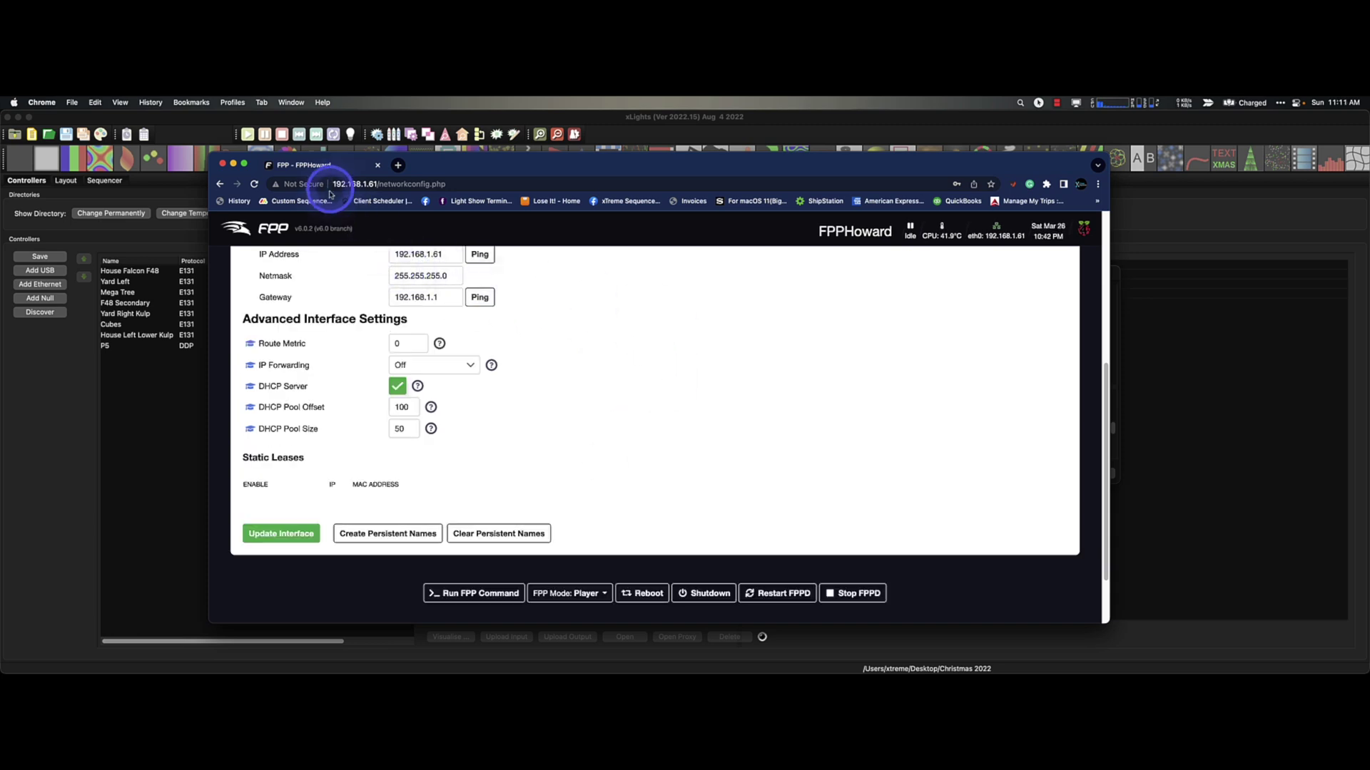
Step: Close the FPP Chrome window and the FPP Upload dialog, returning to xLights' controller list
left_click(223, 164)
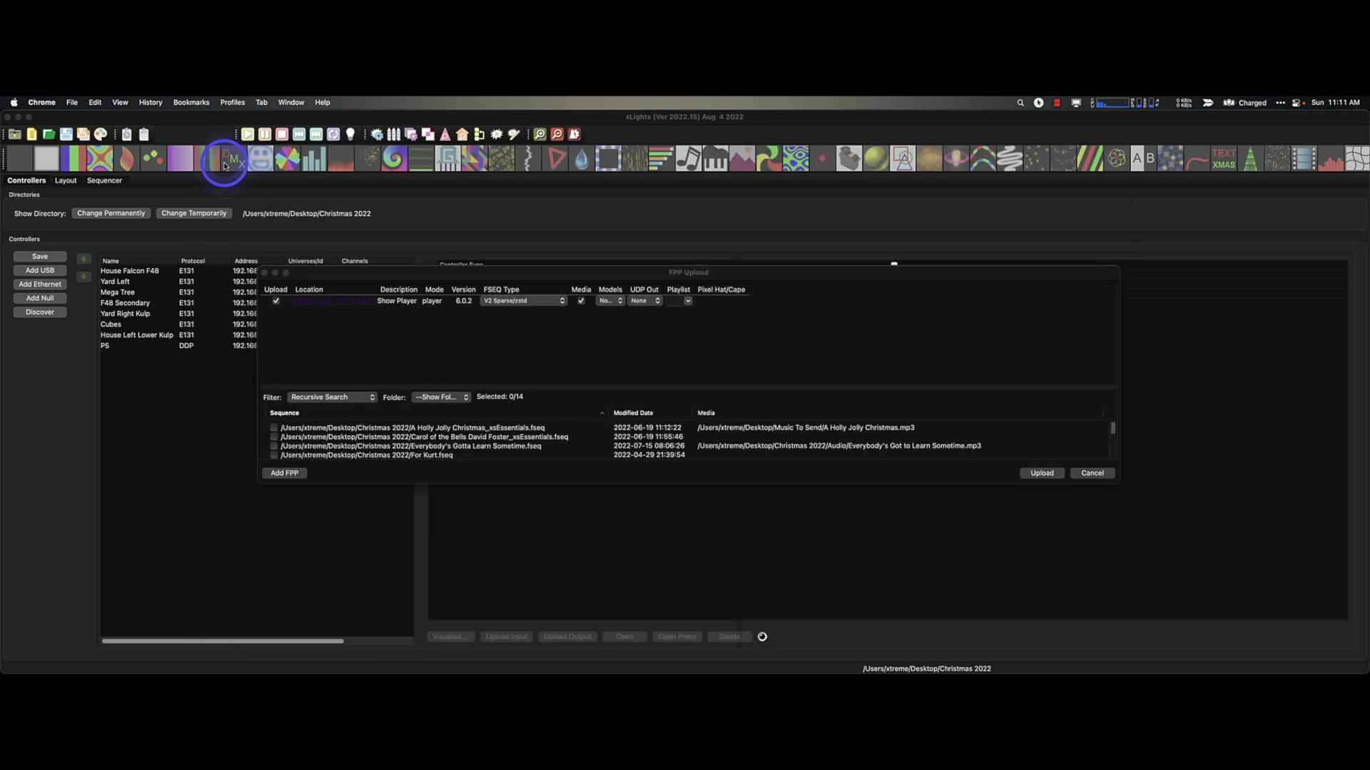
left_click(264, 272)
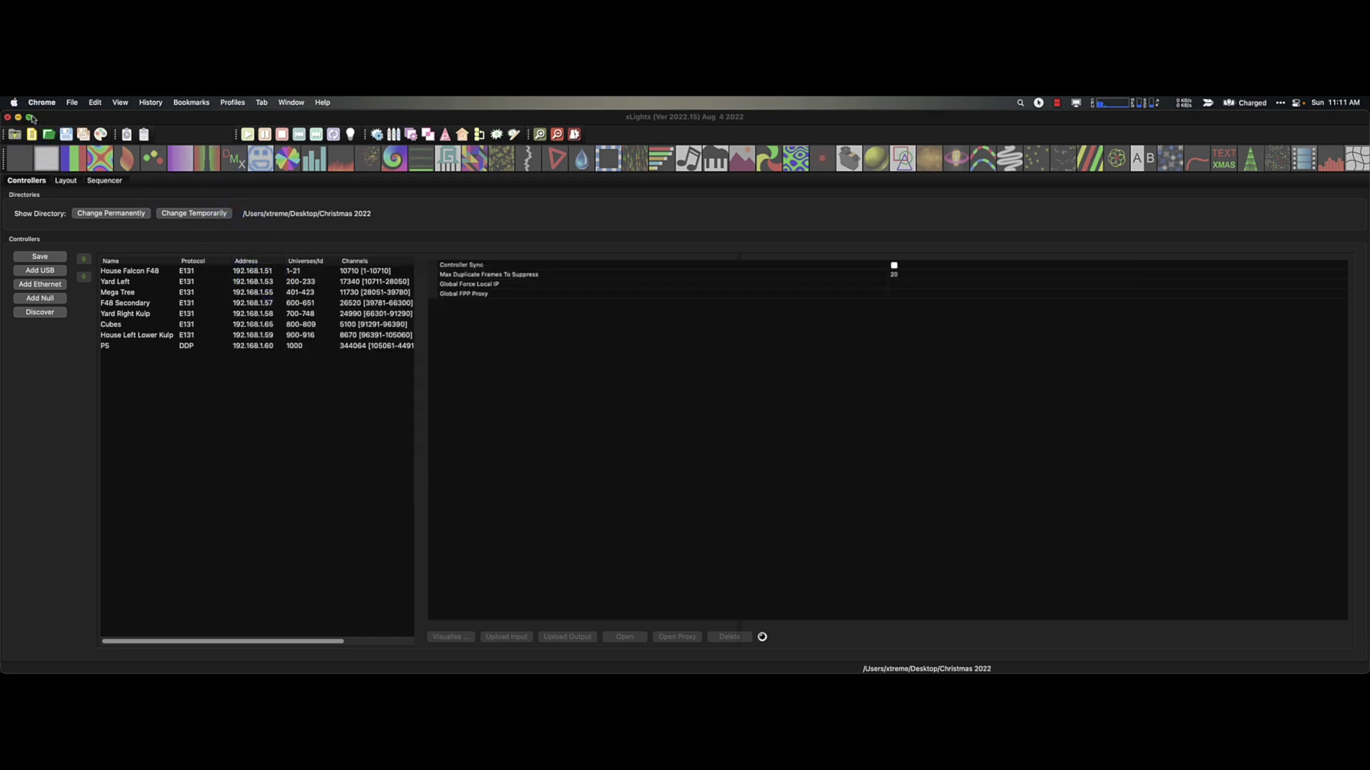
left_click(12, 102)
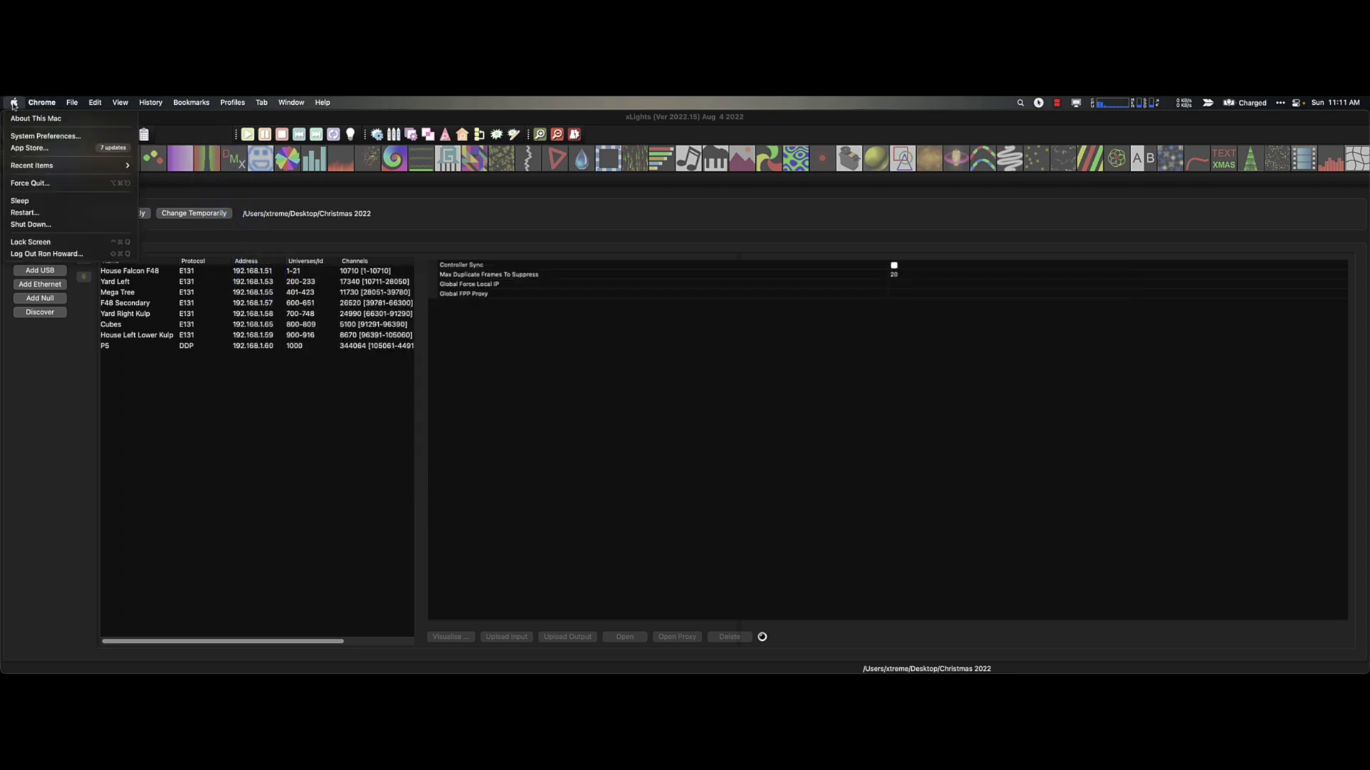
left_click(645, 398)
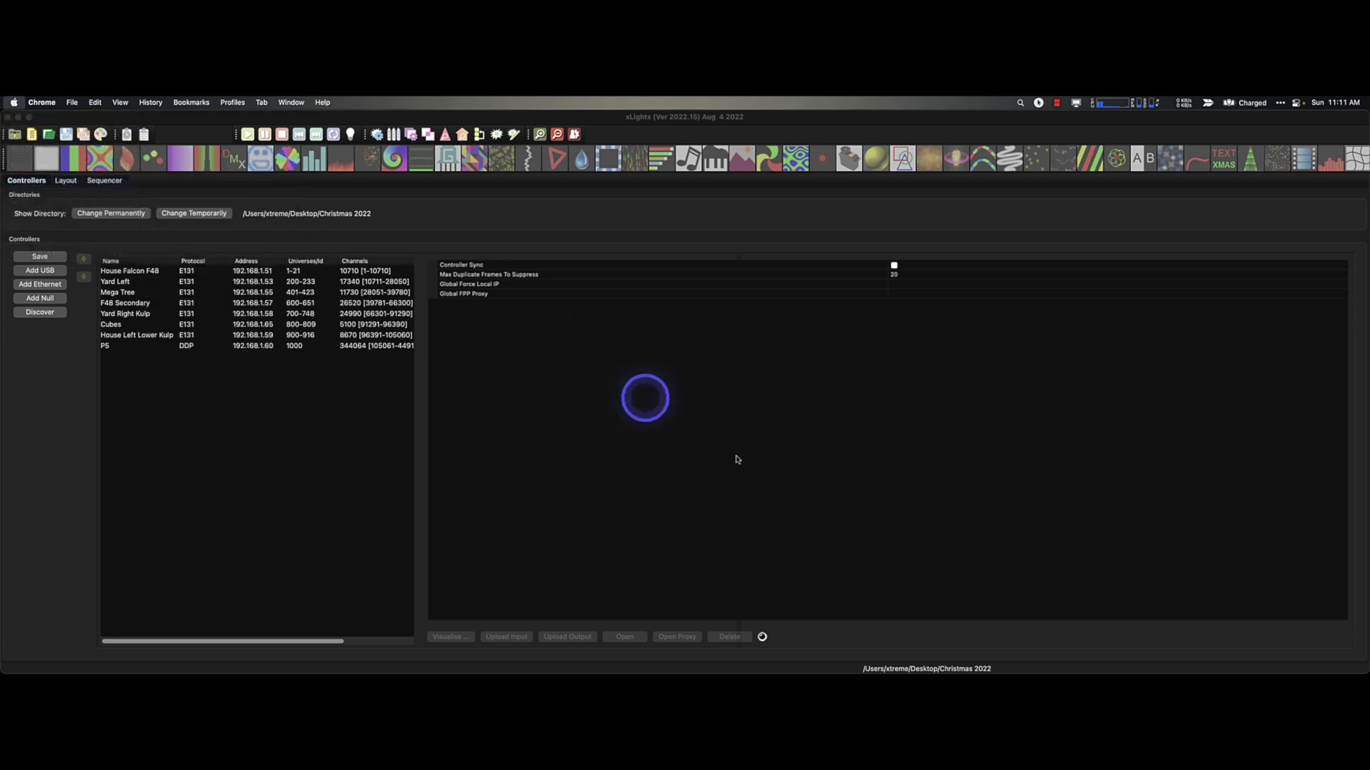
key("super+alt+Escape")
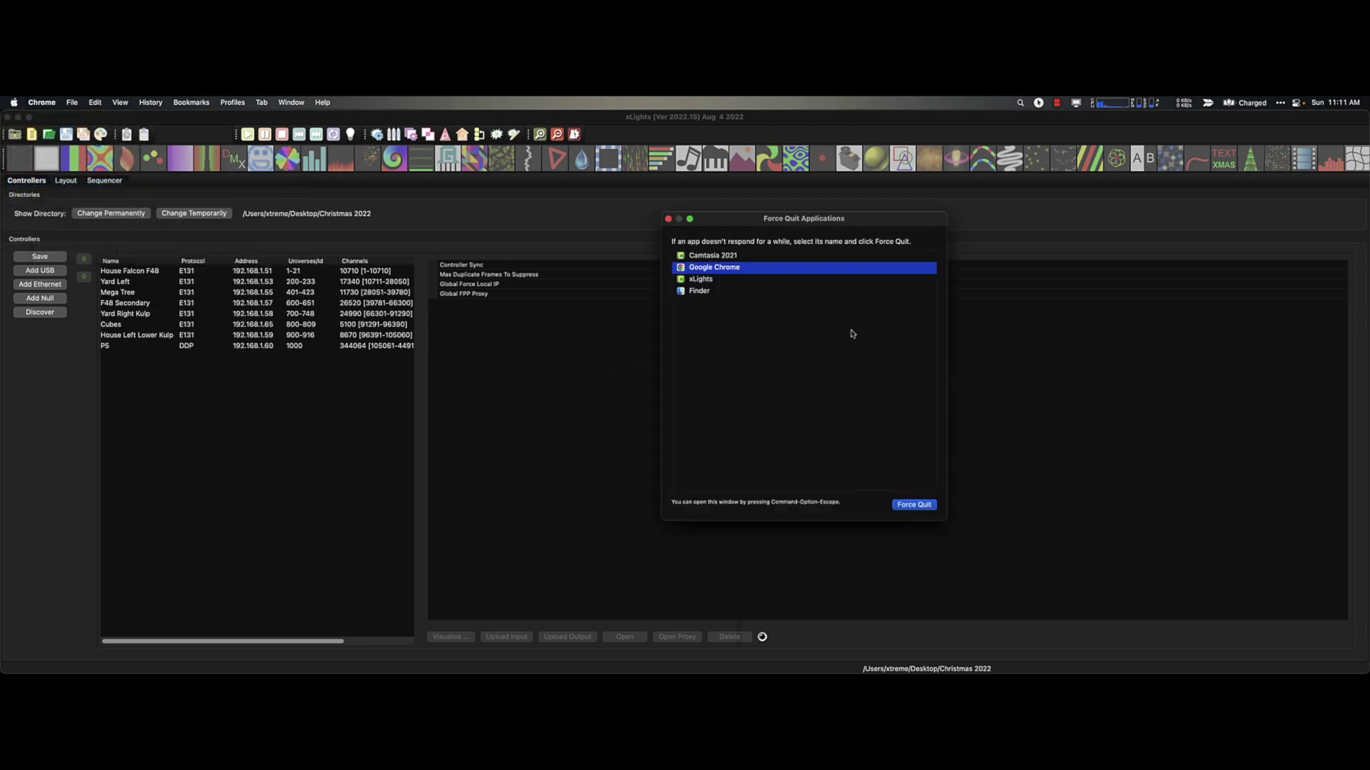
left_click(668, 218)
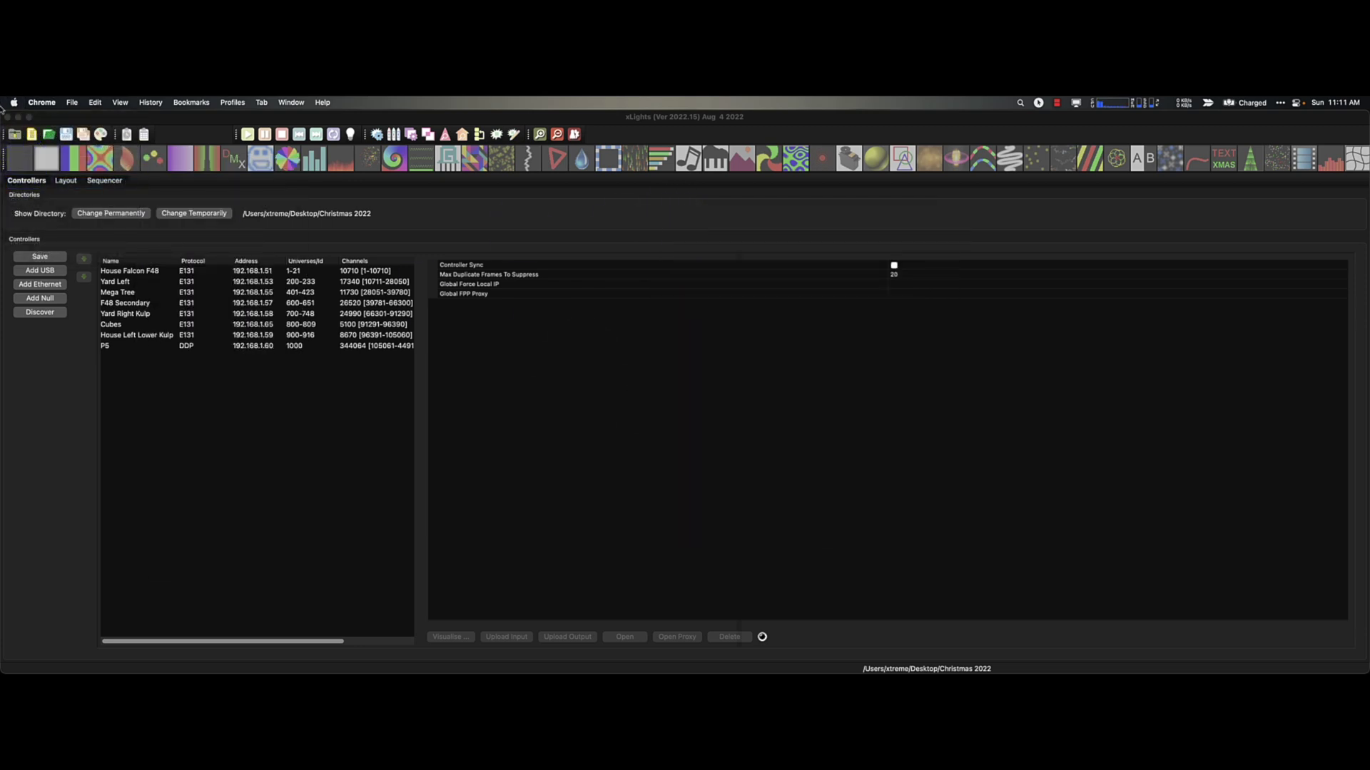
left_click(13, 102)
Step: Switch USB LAN 2 to Using DHCP, getting lease 192.168.1.137 from router 192.168.1.61
left_click(599, 350)
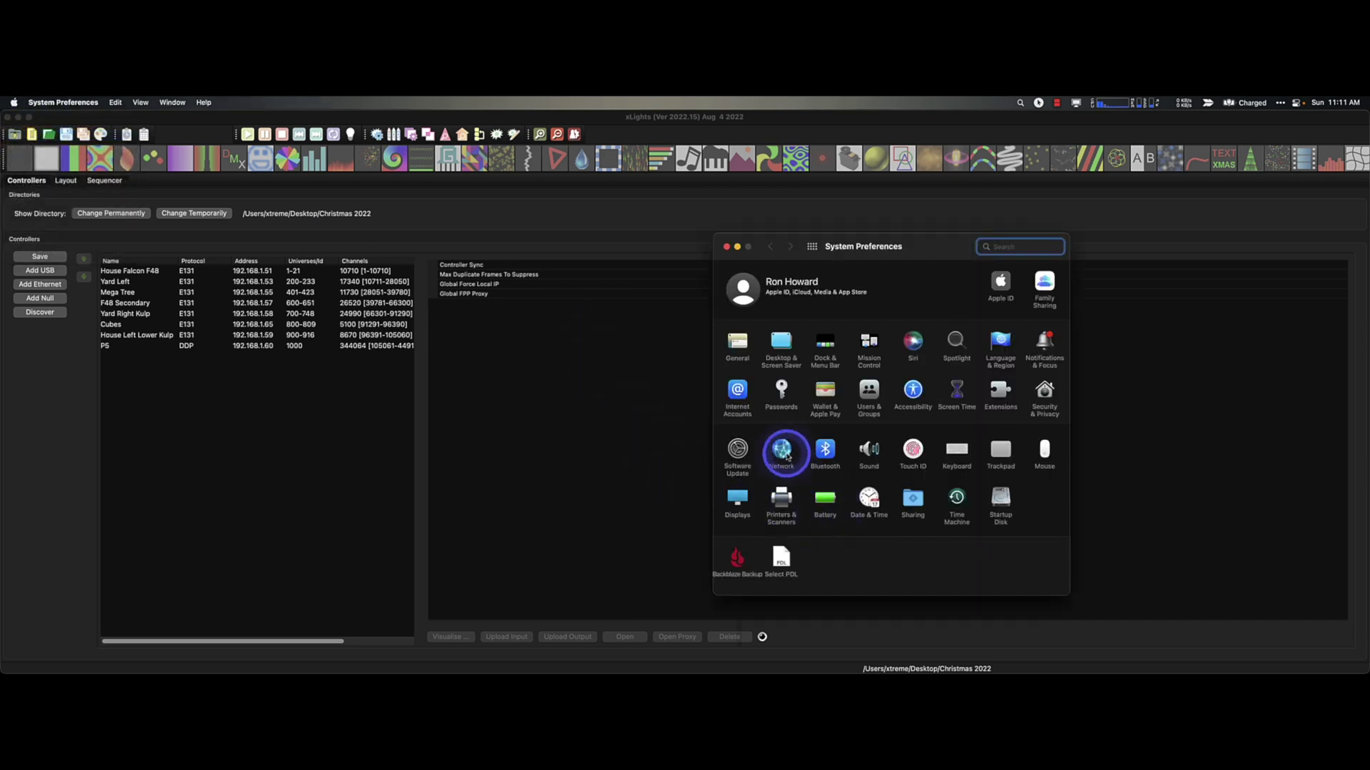
left_click(782, 451)
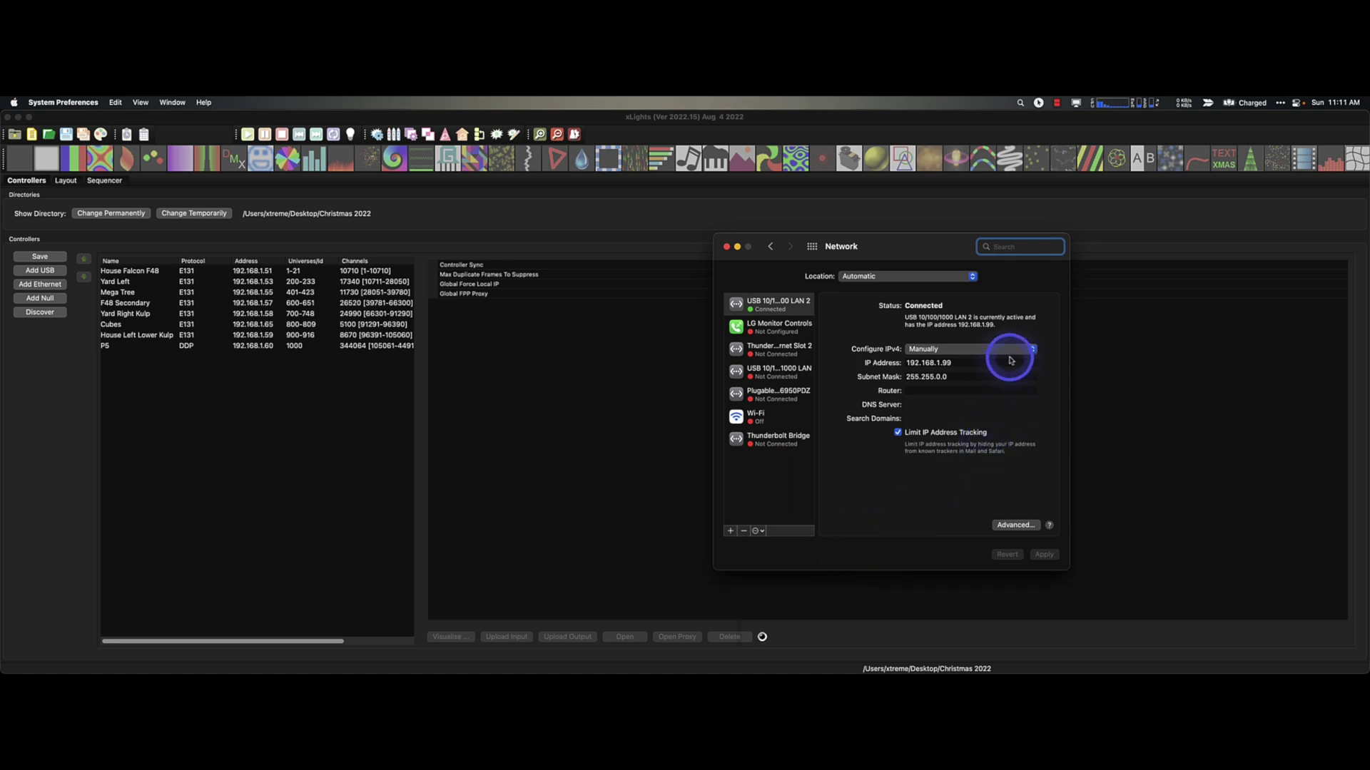
left_click(1028, 352)
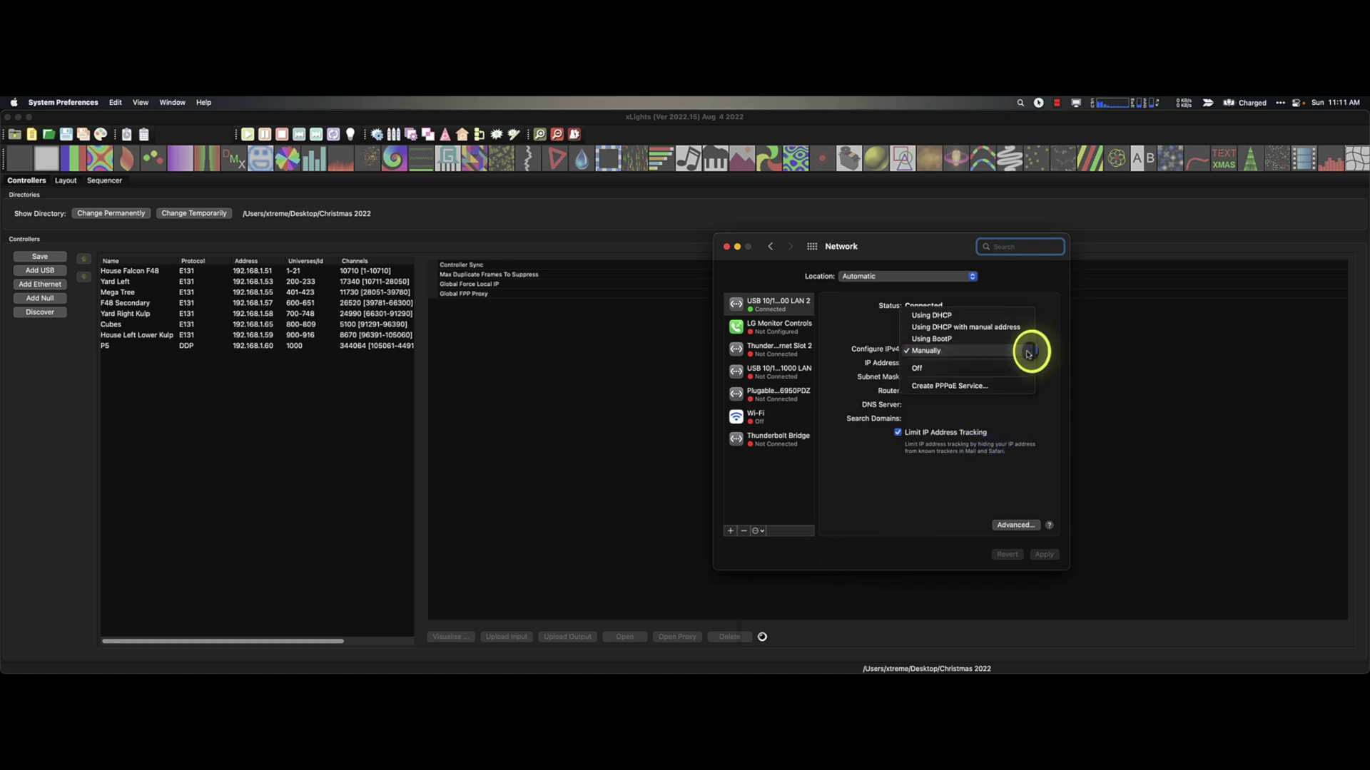
left_click(1003, 315)
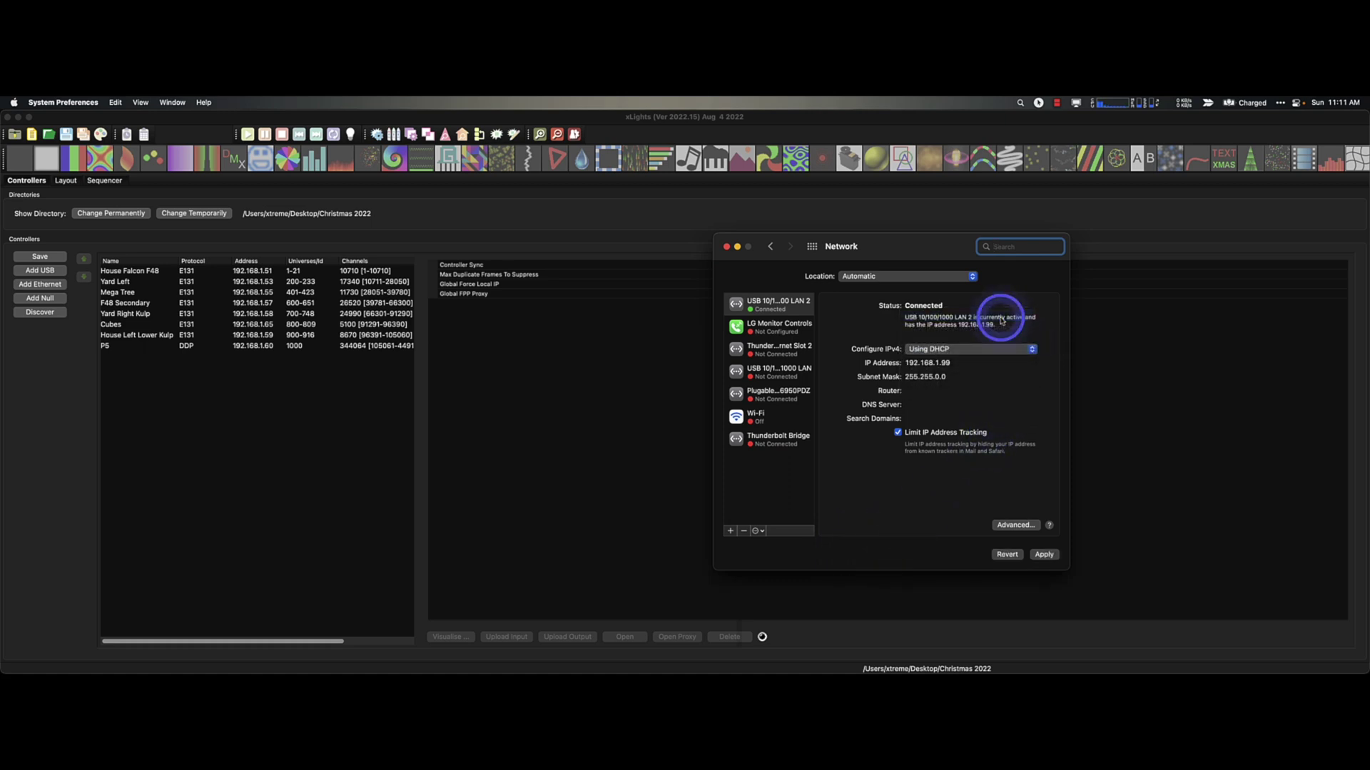
left_click(1046, 555)
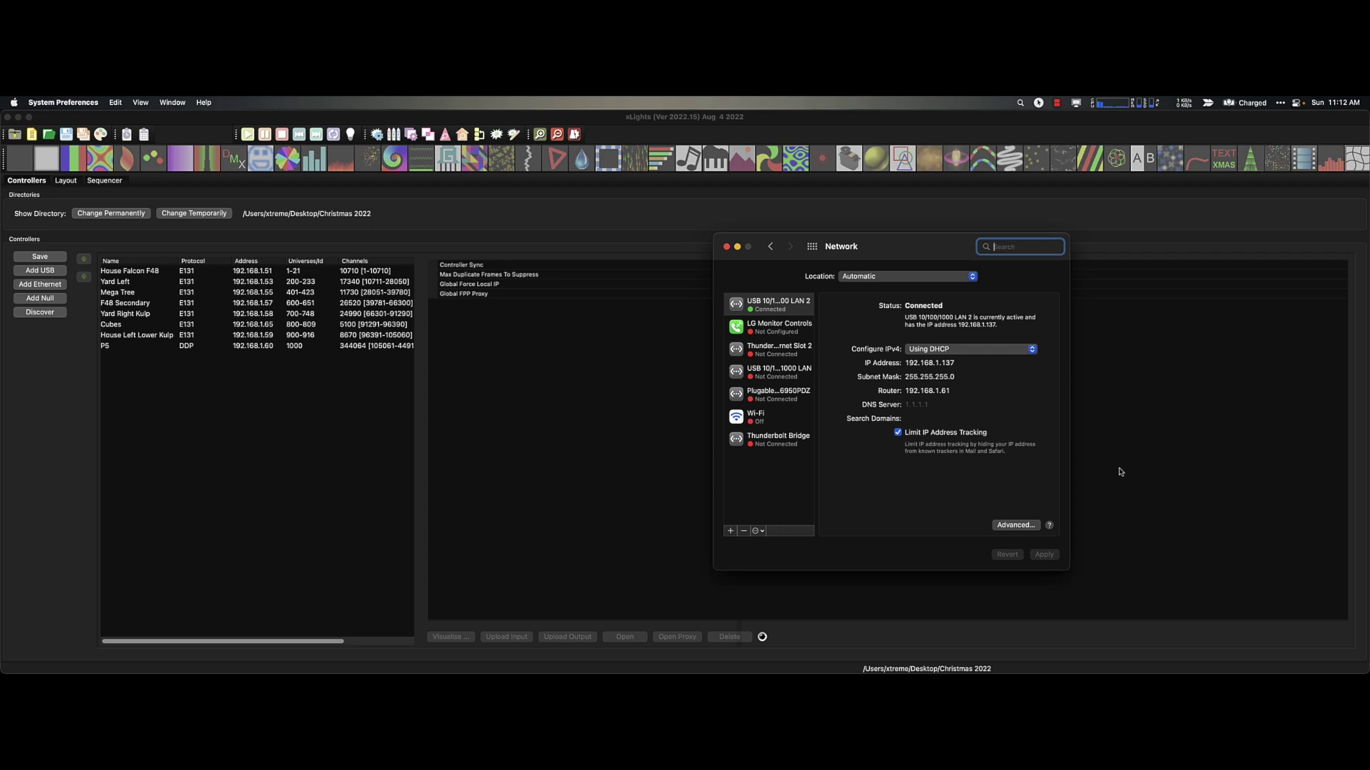
left_click(962, 471)
left_click(725, 247)
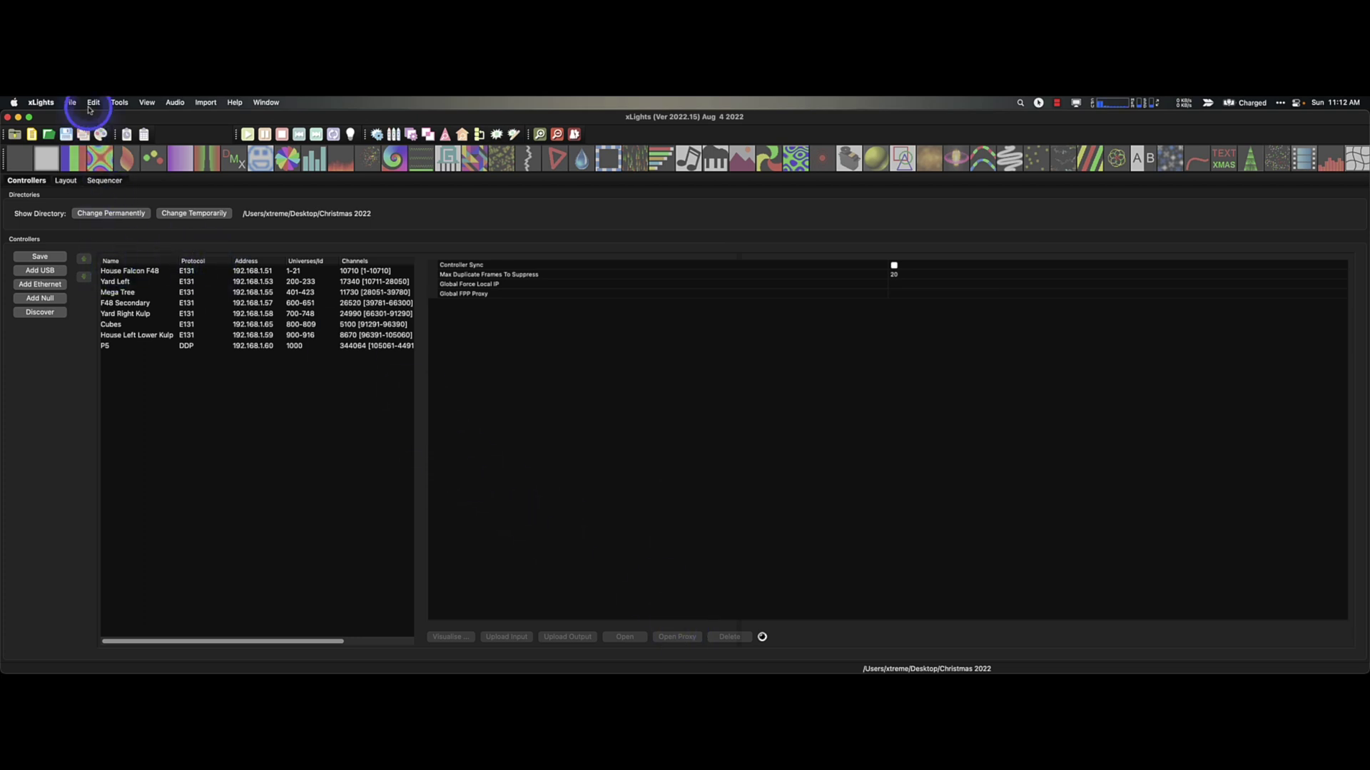
Step: Rediscover players with FPP Connect and open FPPHoward's web status page at 192.168.1.61
left_click(119, 102)
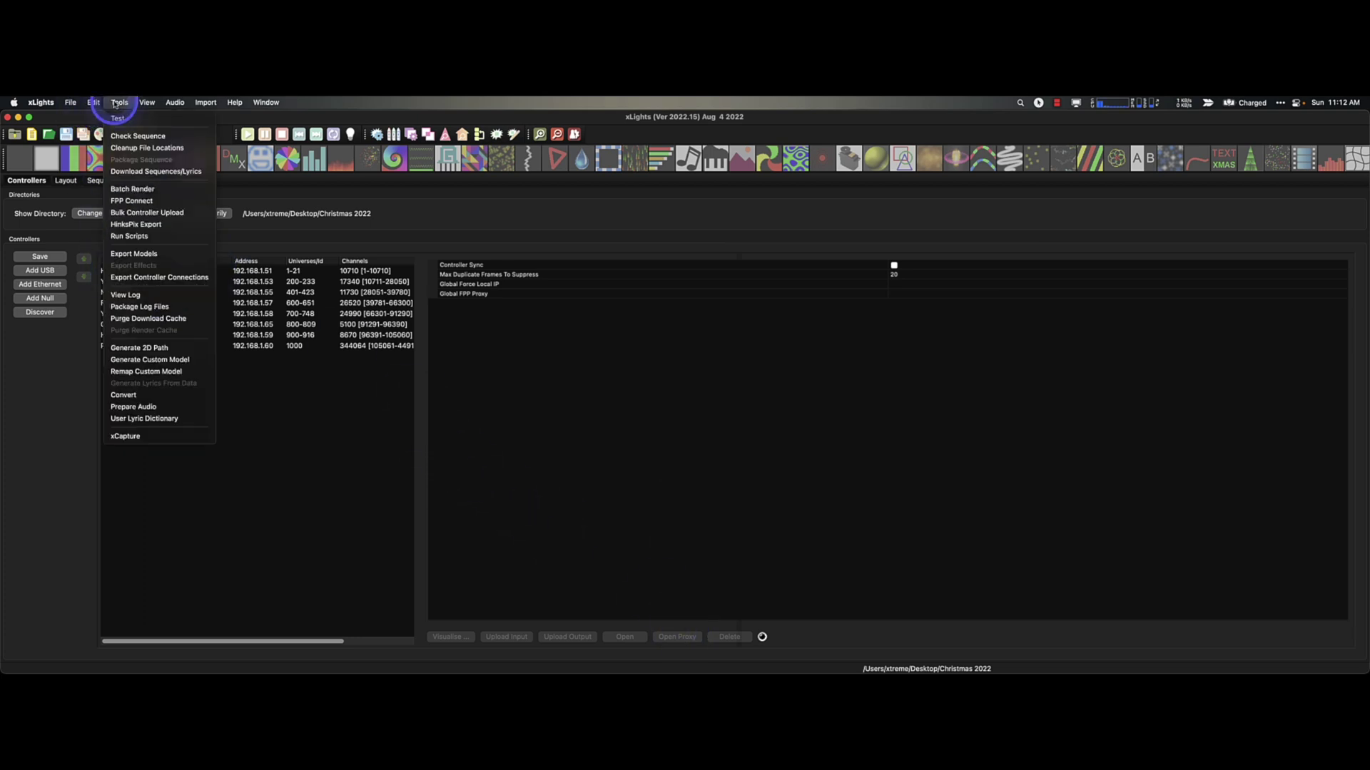
left_click(135, 201)
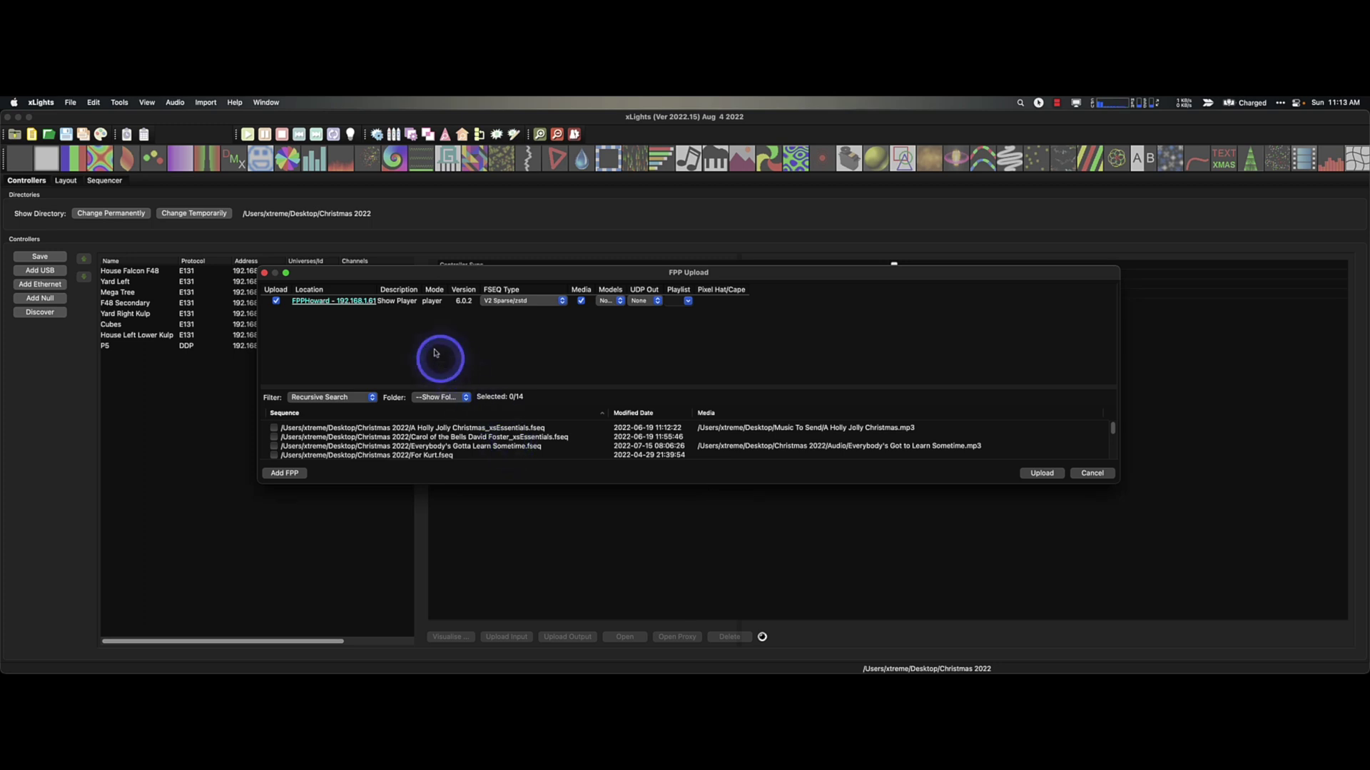
left_click(332, 301)
scroll(770, 469, "down", 3)
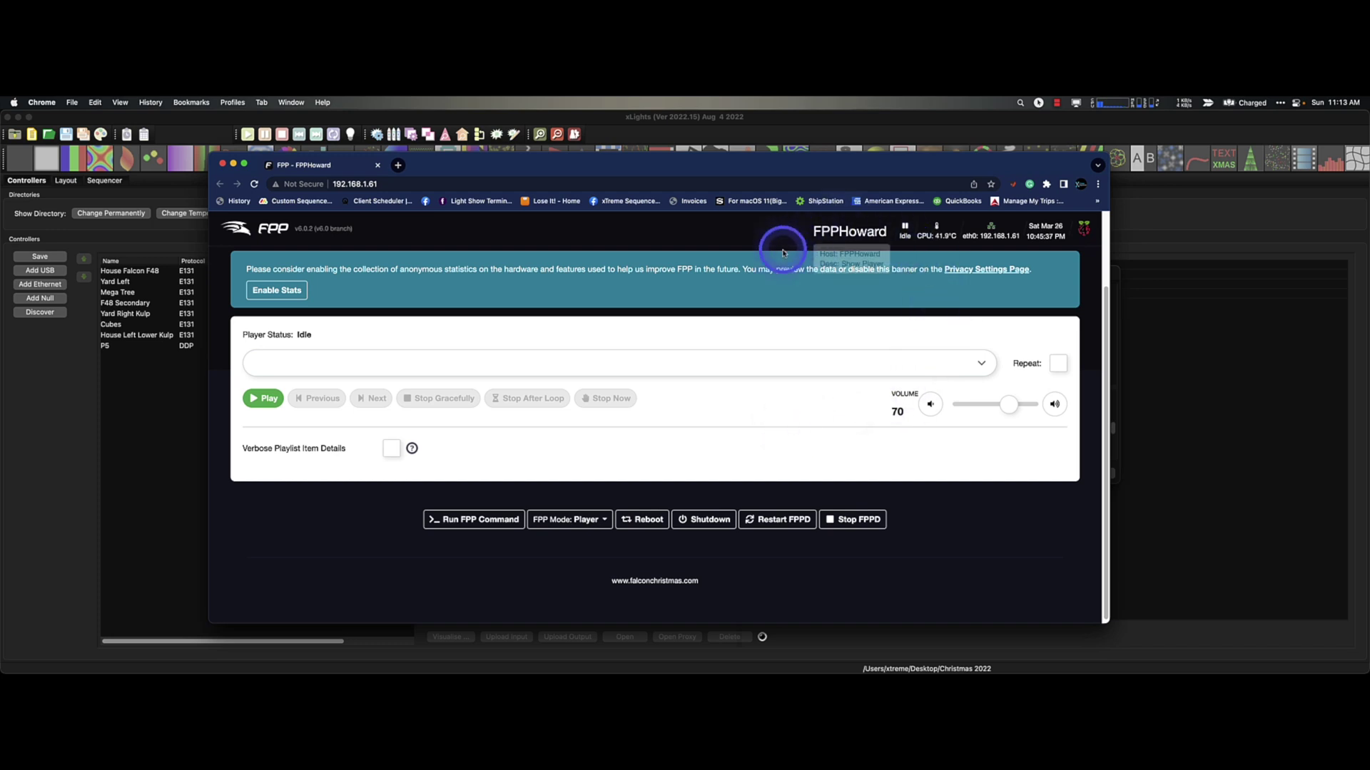
Step: Go to the Network configuration page under Status/Control in Falcon Player
scroll(792, 417, "up", 3)
left_click(793, 271)
left_click(793, 321)
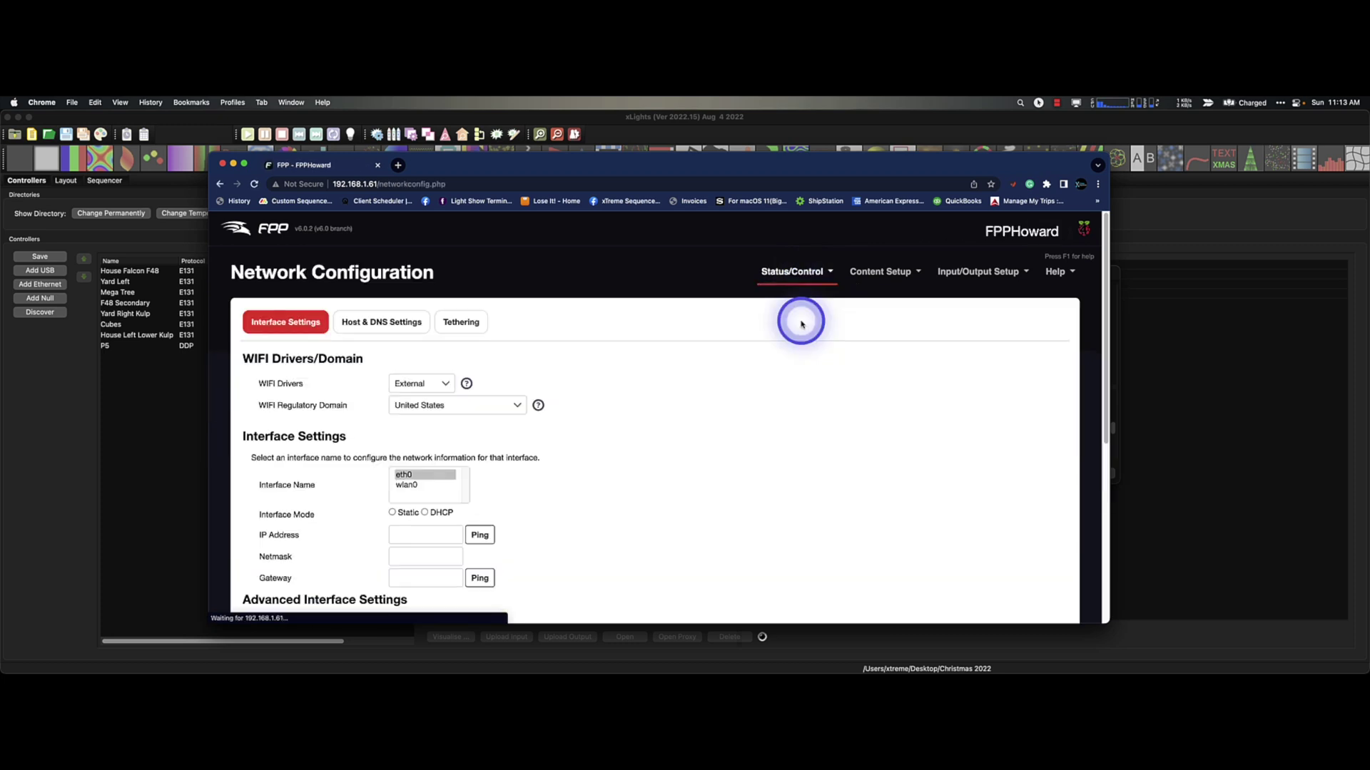
Step: Scroll through eth0's Interface Settings to the DHCP Server and Static Leases sections
scroll(763, 471, "down", 2)
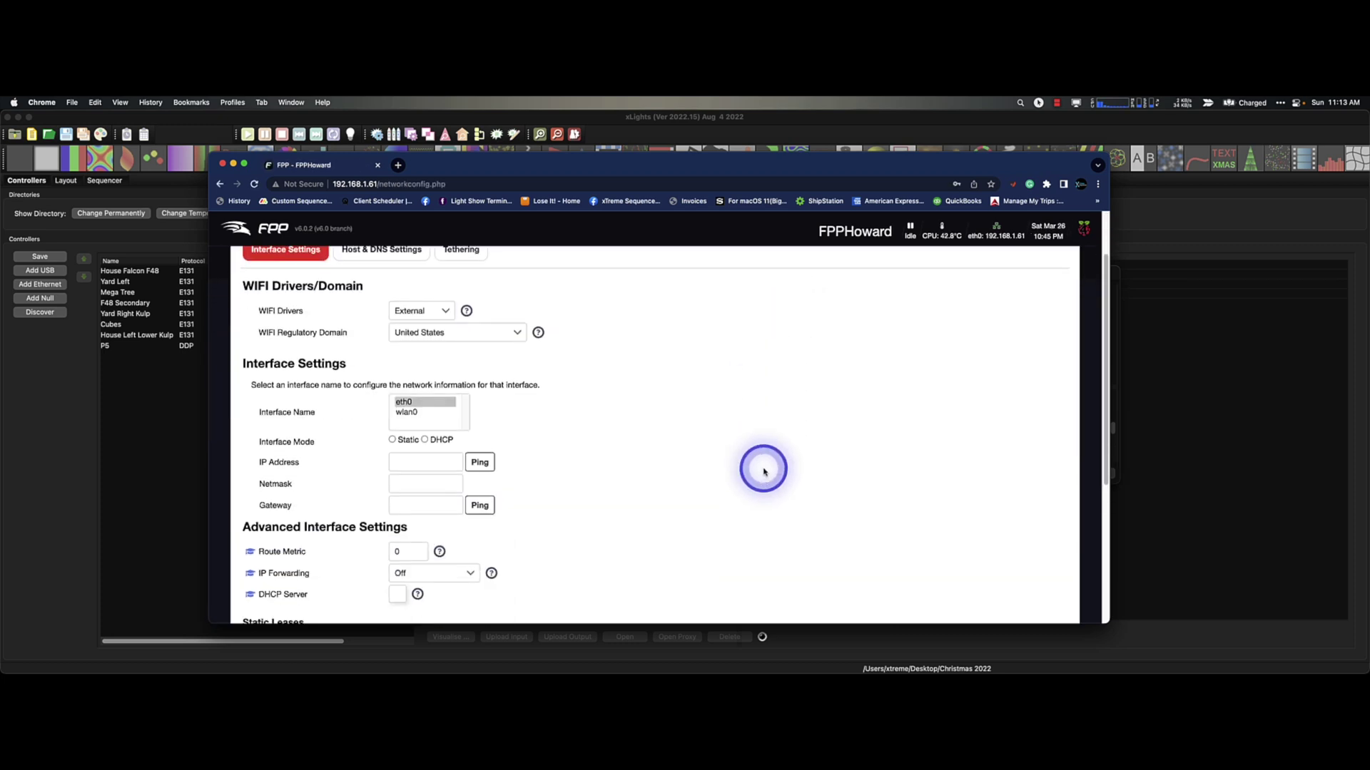
scroll(761, 468, "down", 1)
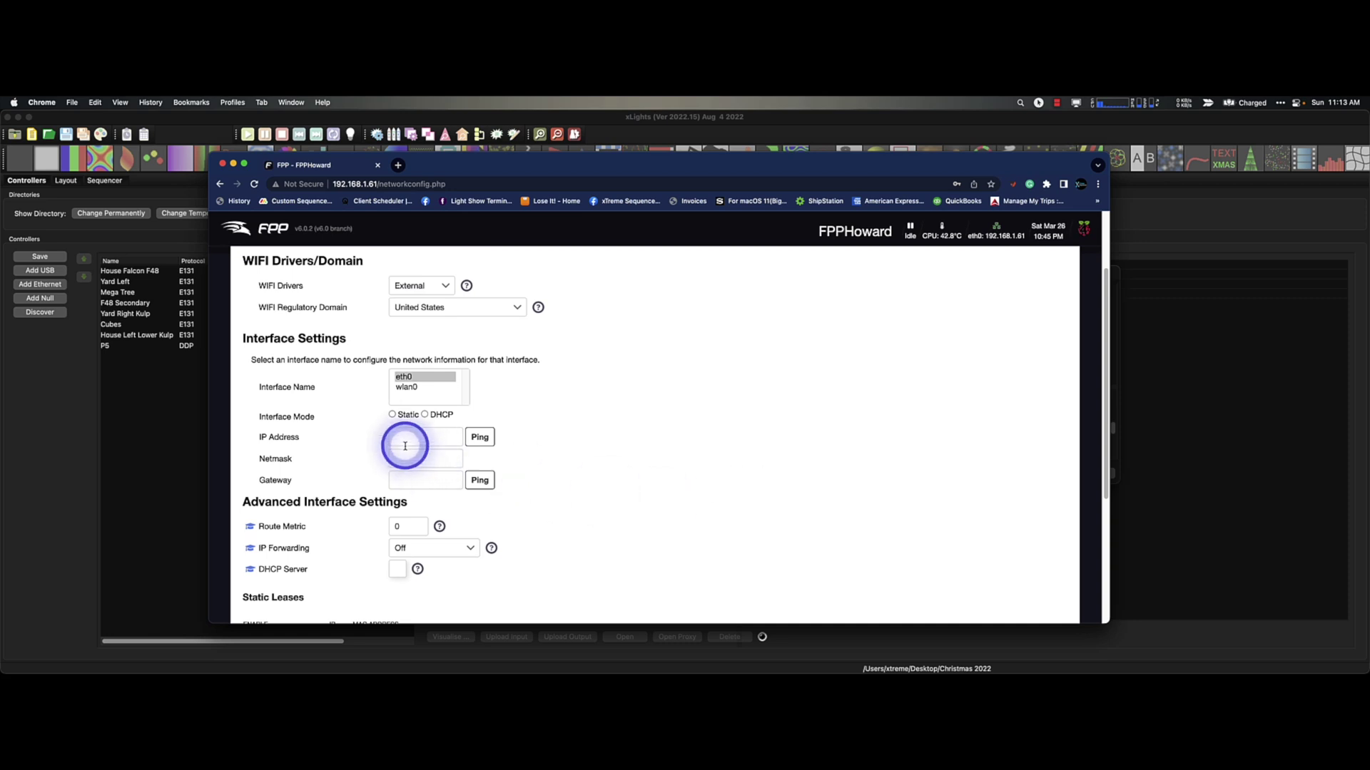
scroll(688, 464, "down", 4)
scroll(686, 471, "up", 4)
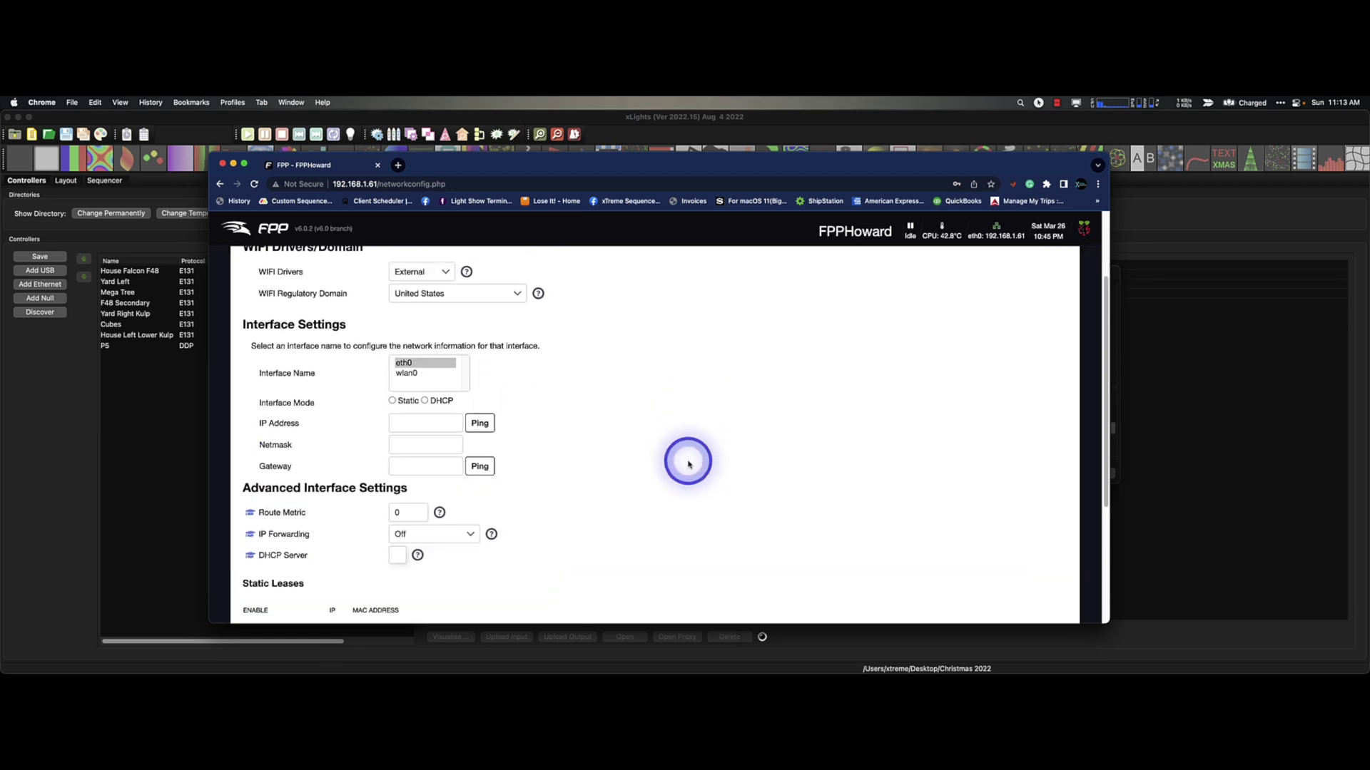
scroll(685, 473, "up", 3)
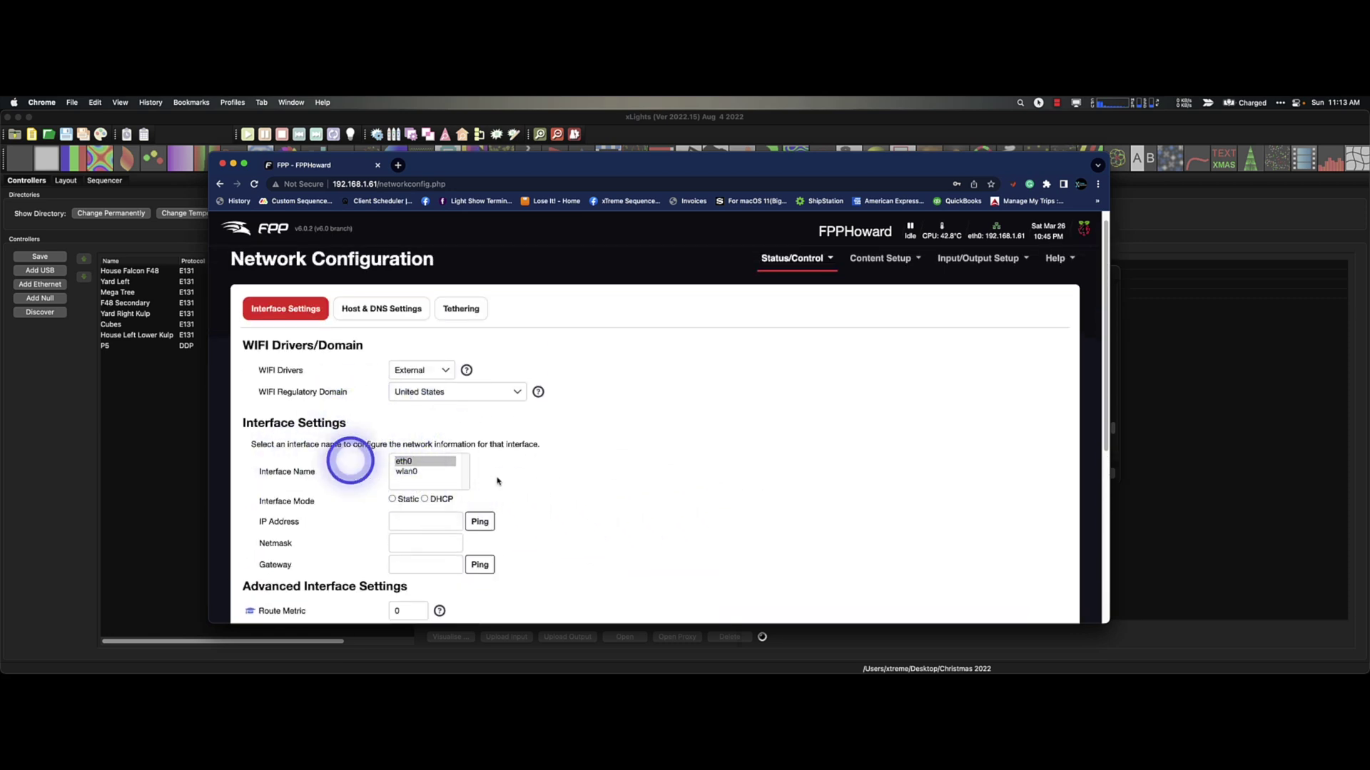
scroll(580, 508, "down", 6)
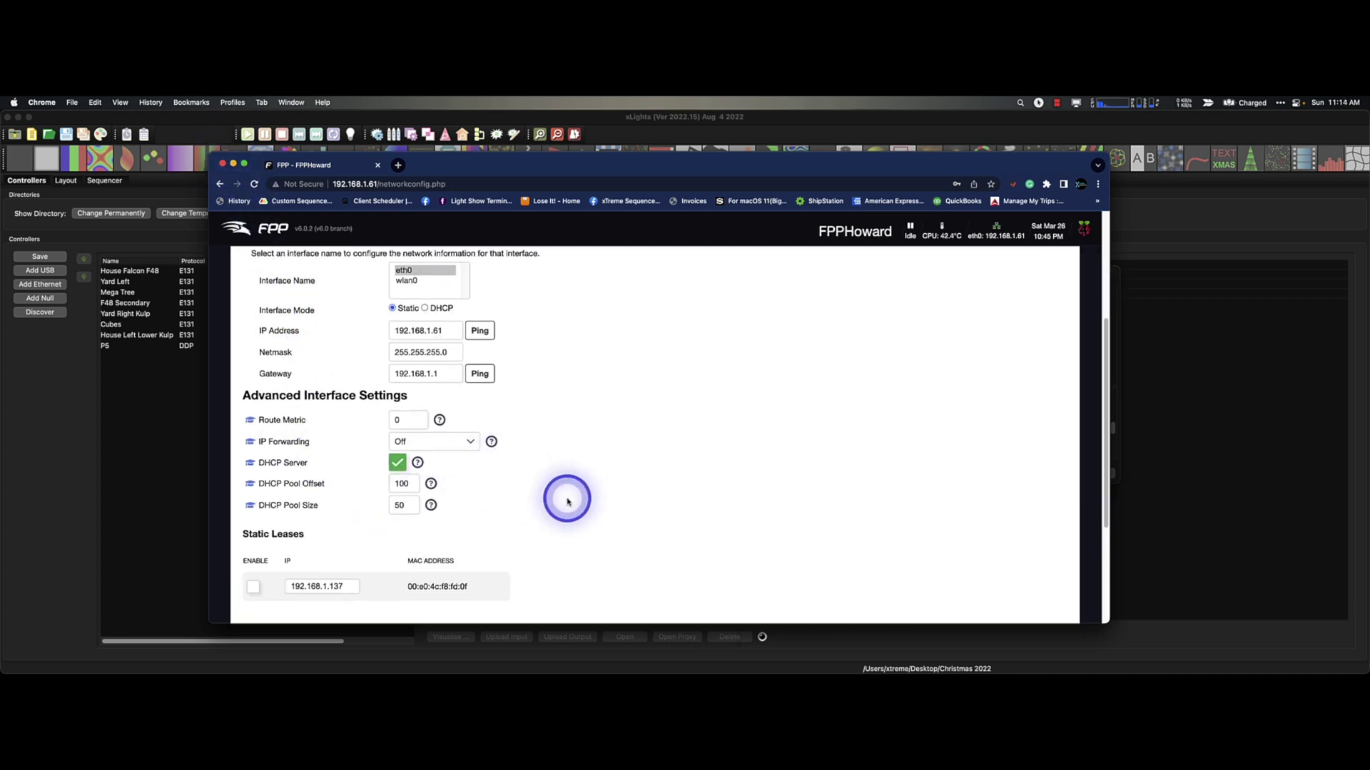
scroll(567, 501, "up", 1)
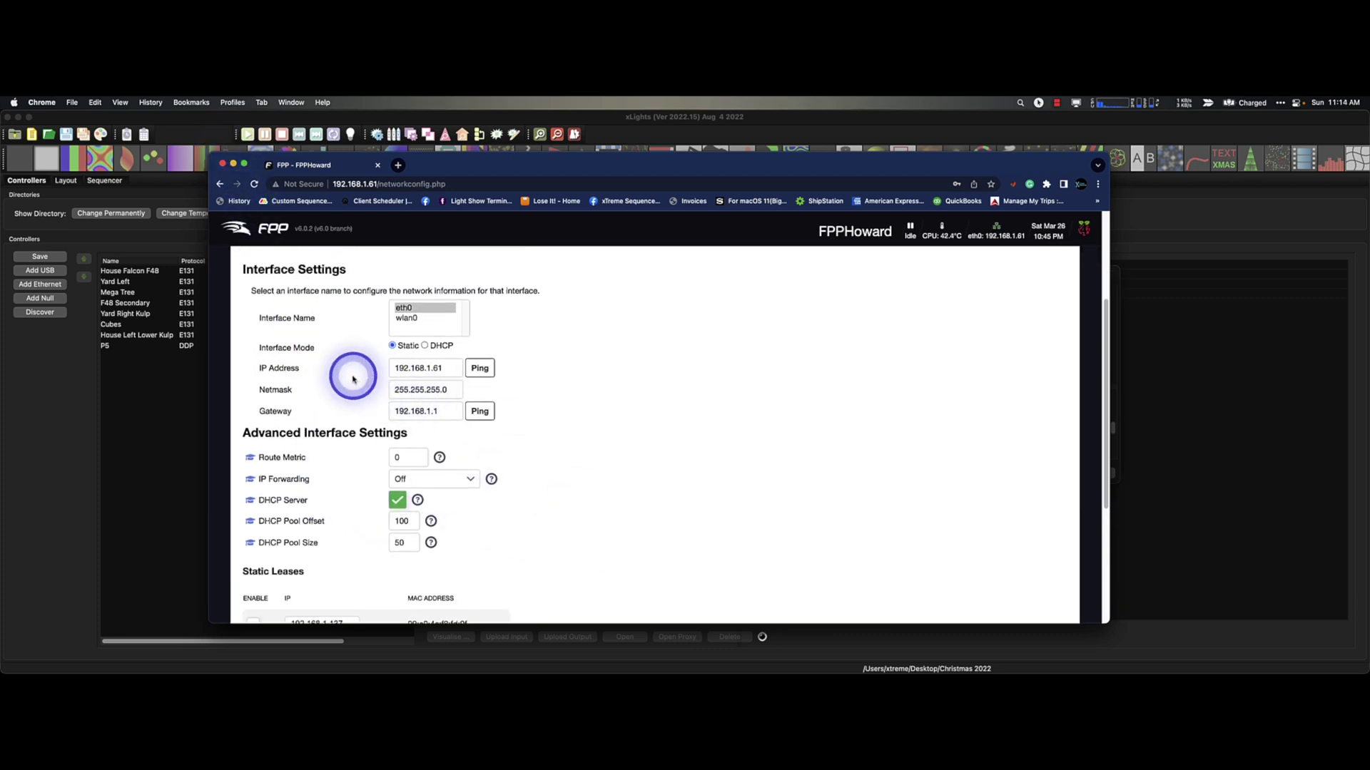
scroll(355, 526, "down", 2)
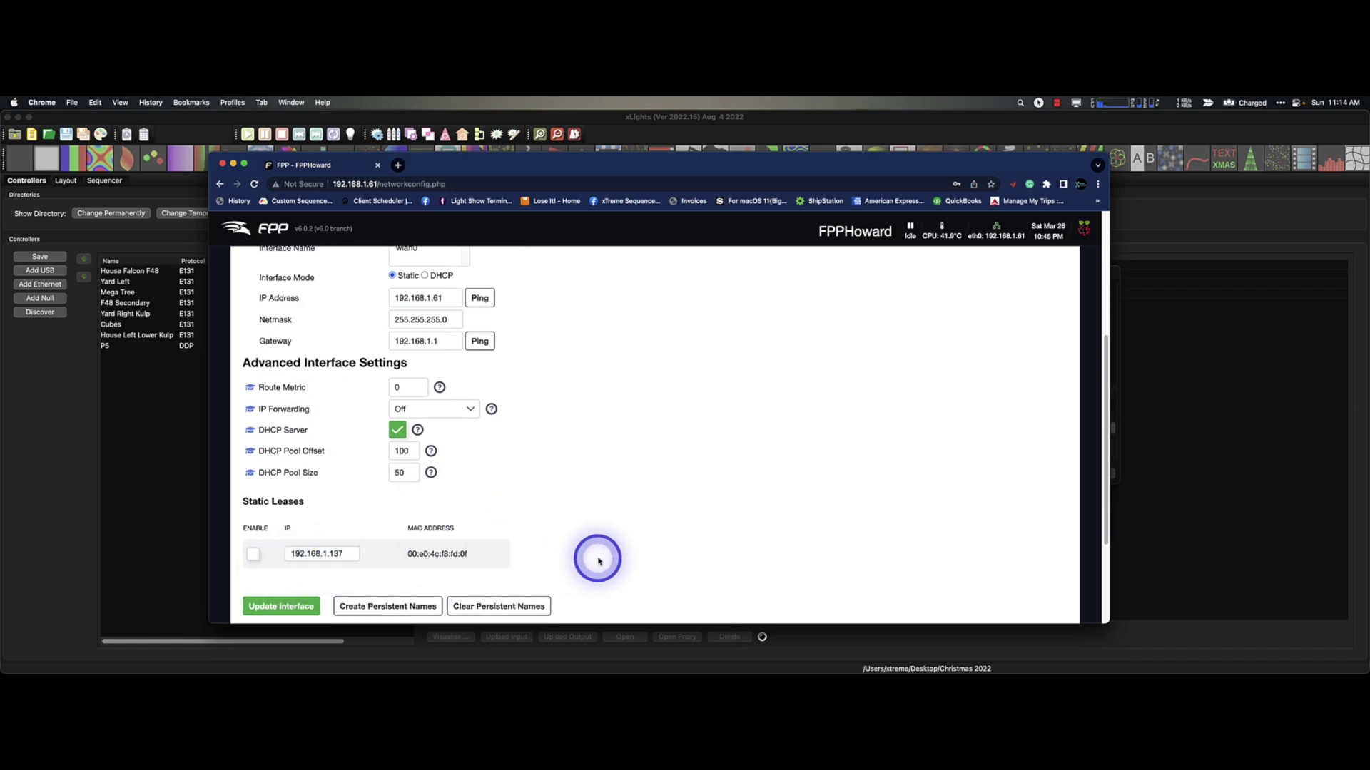
scroll(606, 556, "down", 2)
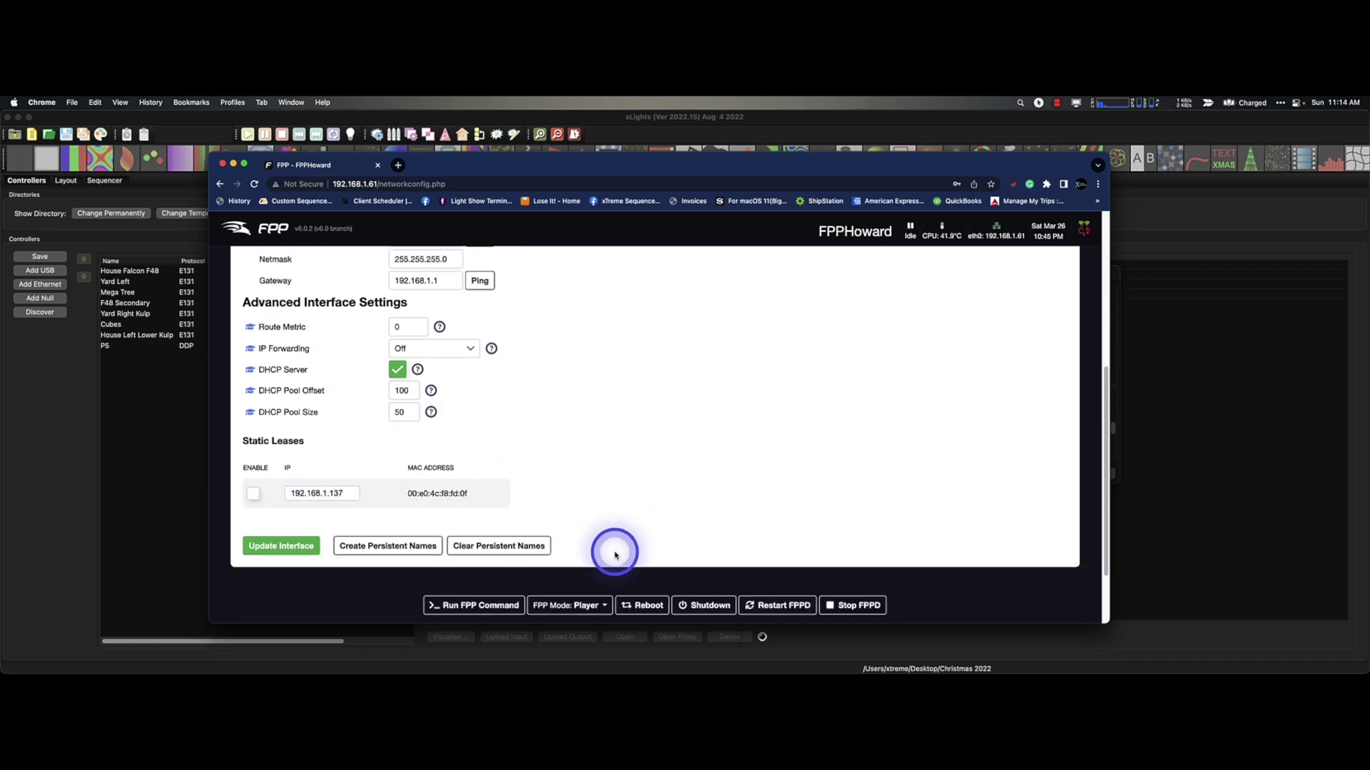
Step: Enable the 192.168.1.137 static lease, save eth0's interface, and restart the network
left_click(254, 498)
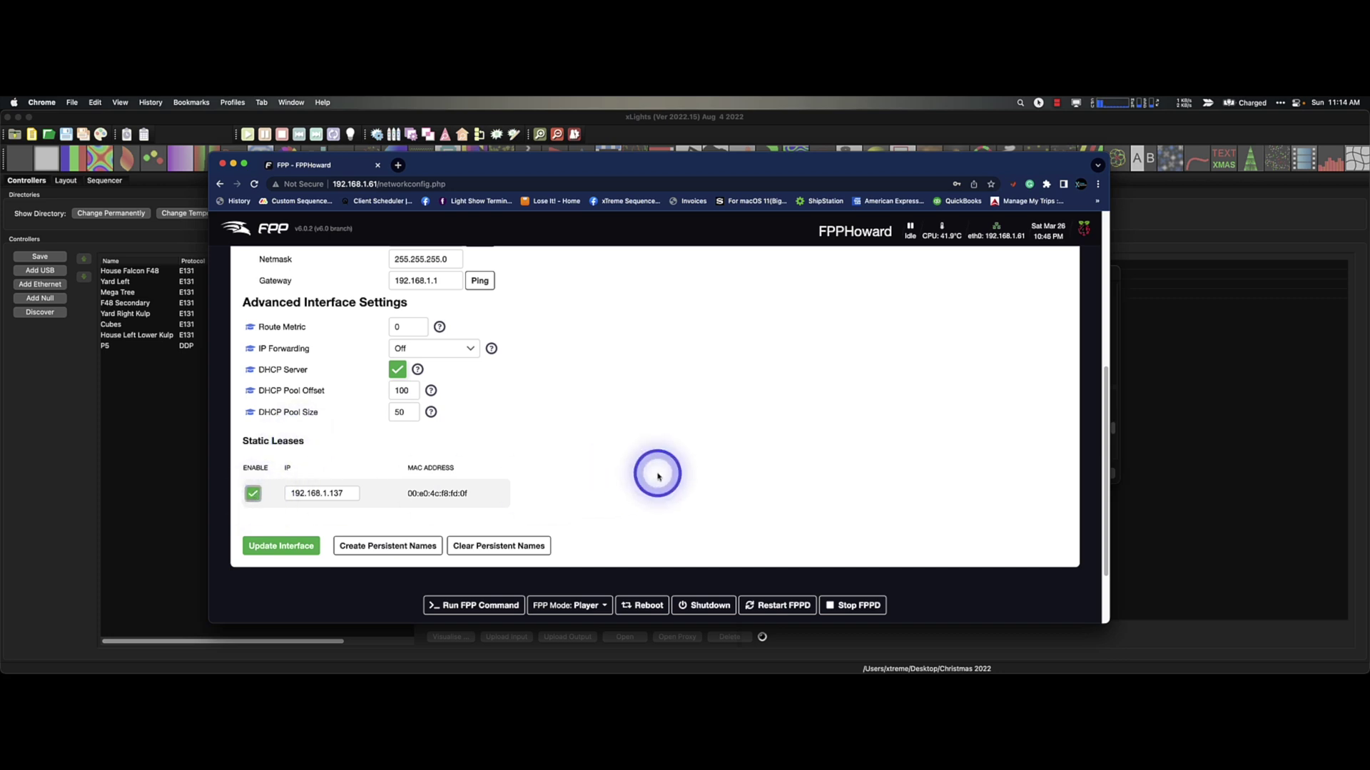
left_click(278, 547)
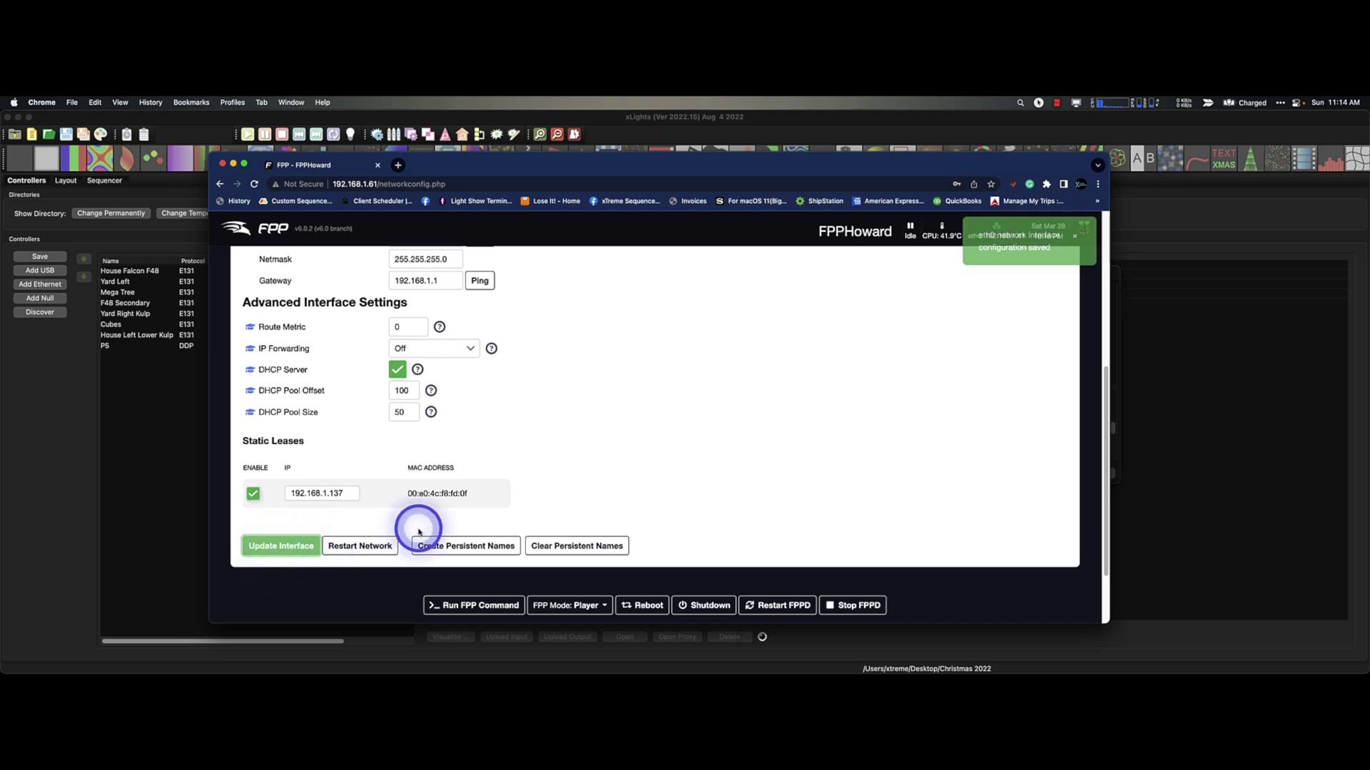
left_click(360, 548)
left_click(628, 368)
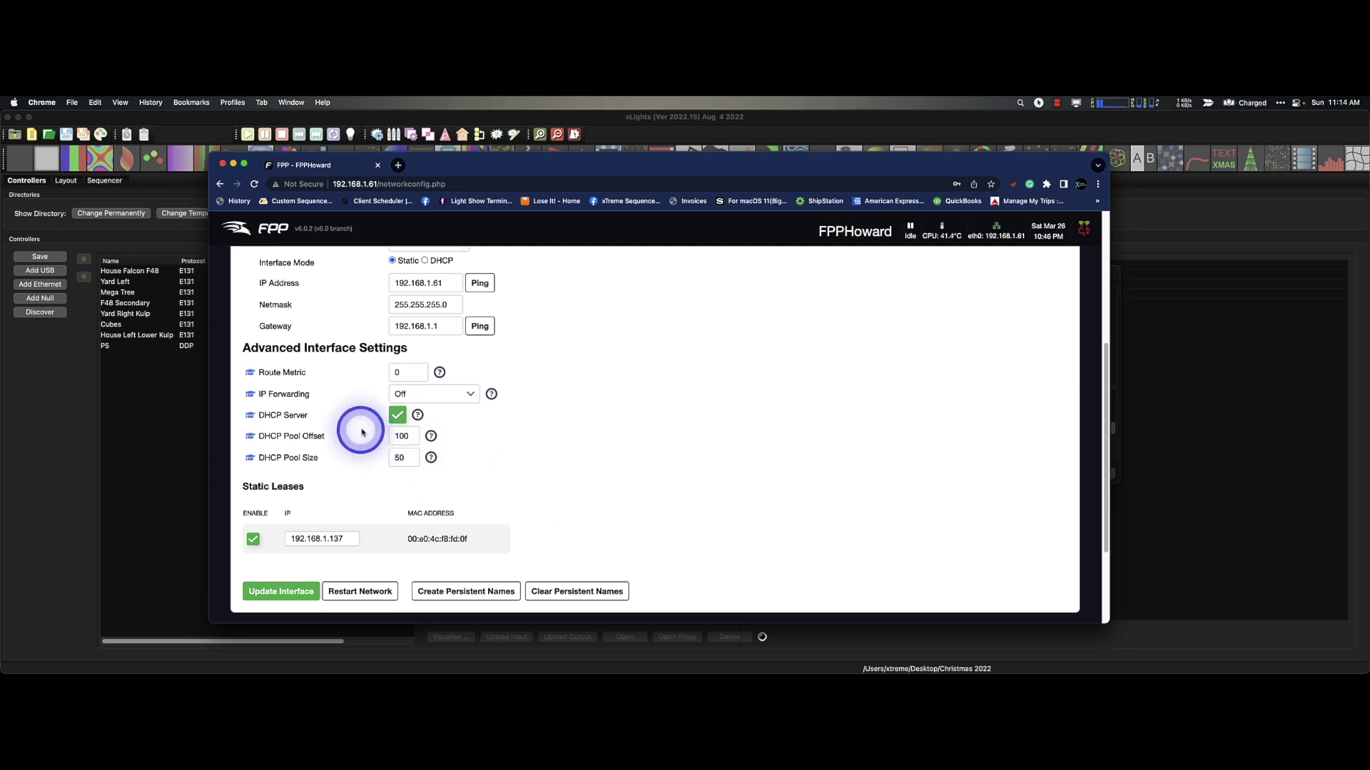
scroll(661, 514, "up", 2)
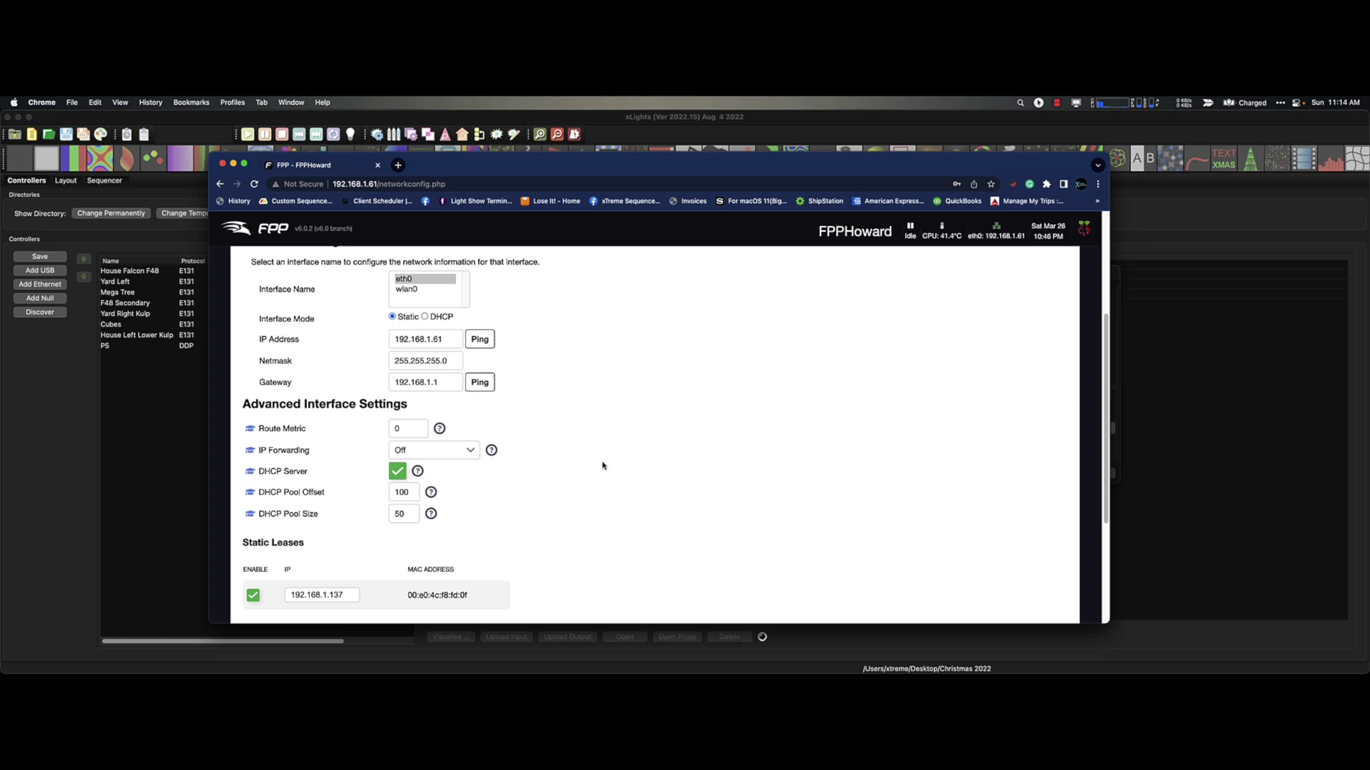
left_click(602, 465)
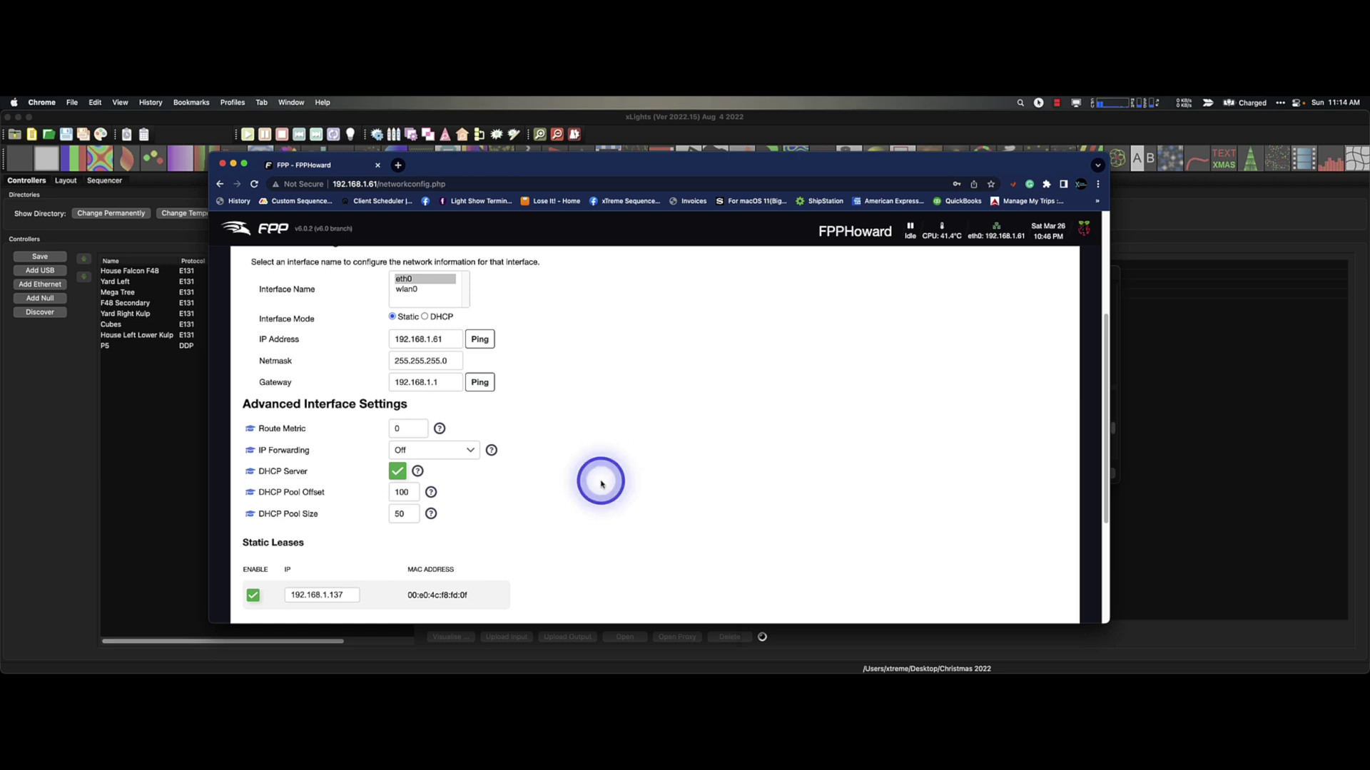
scroll(600, 483, "up", 5)
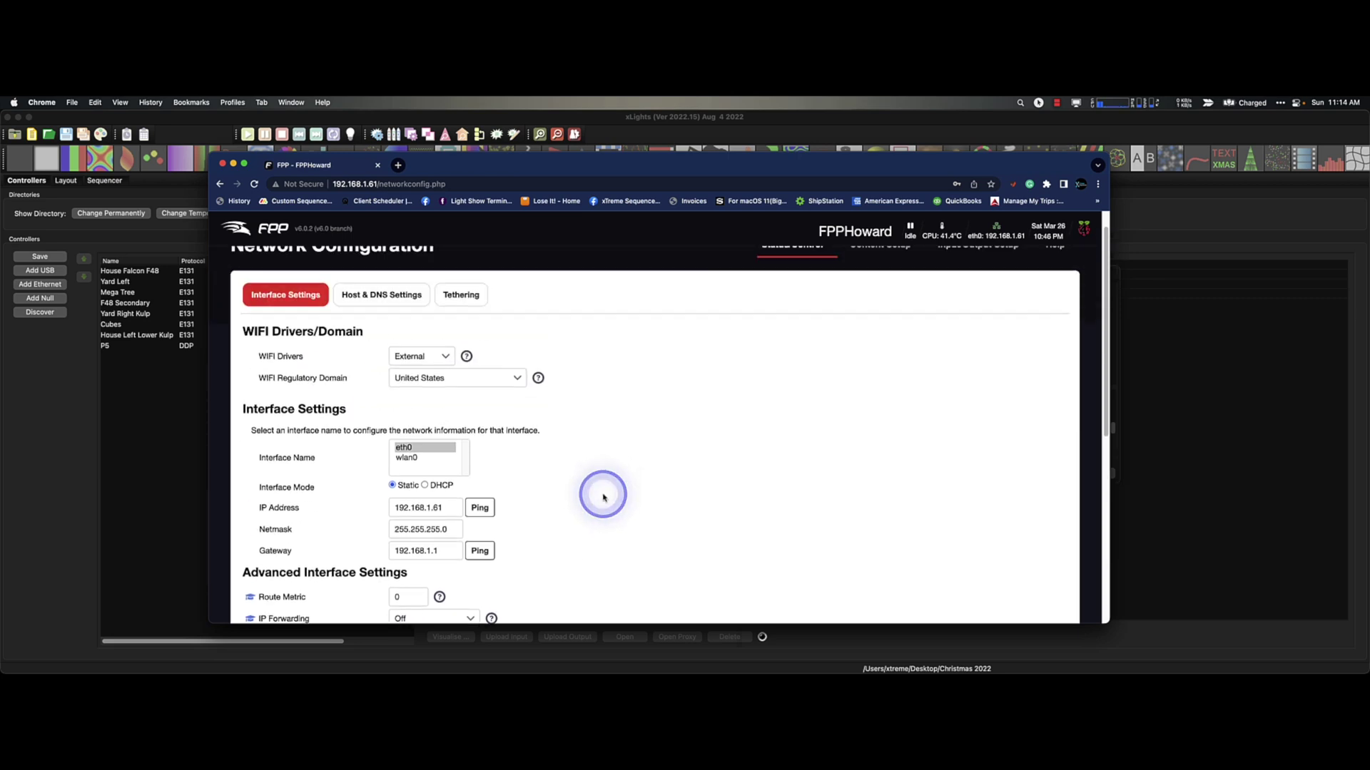
scroll(602, 497, "up", 1)
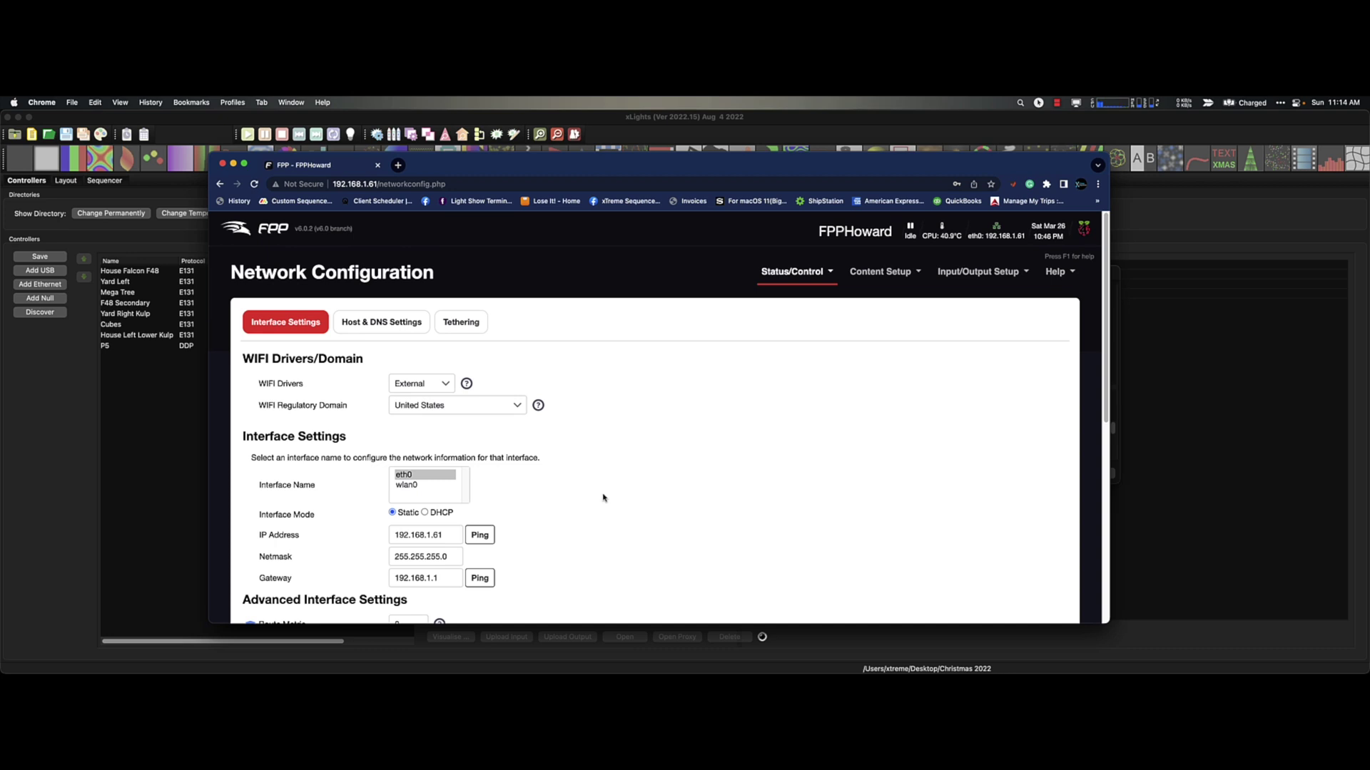
left_click(603, 497)
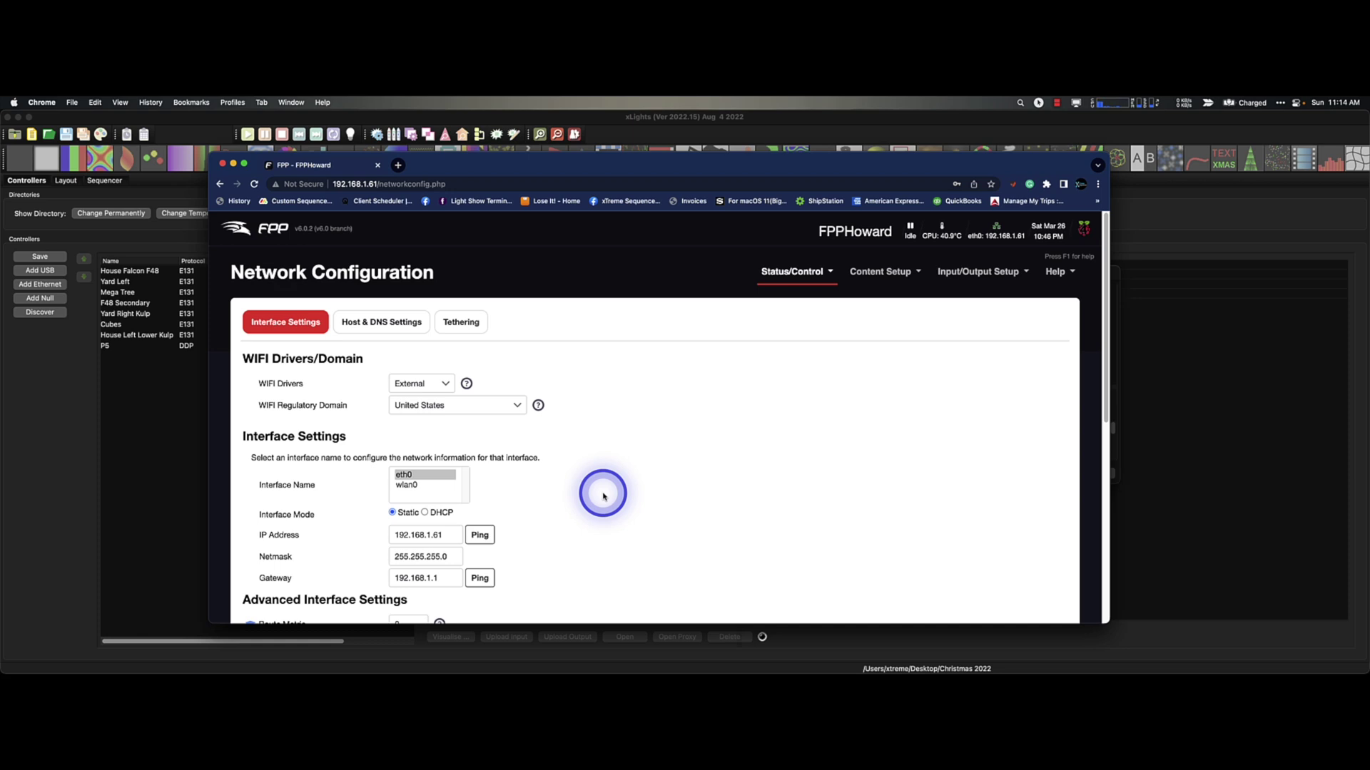